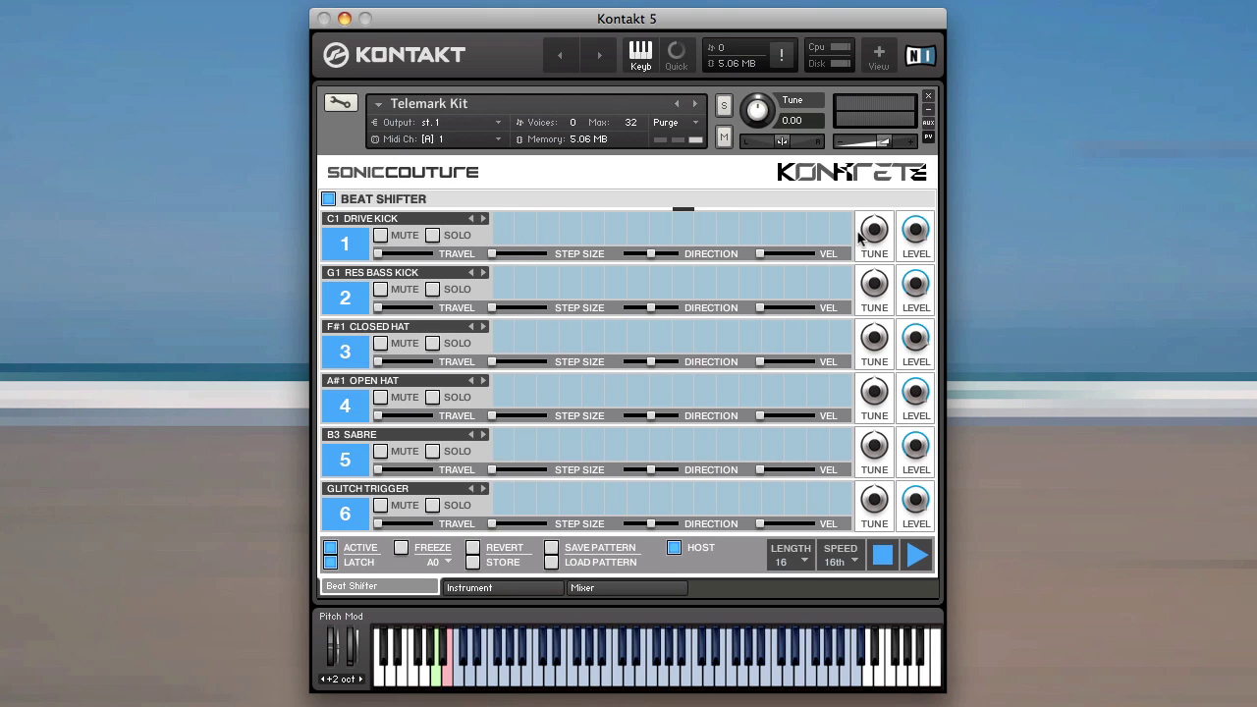
# - Browse the first lane's sample list and keep C1 DRIVE KICK as its sound
pyautogui.click(389, 221)
pyautogui.scroll(-10, 338, 202)
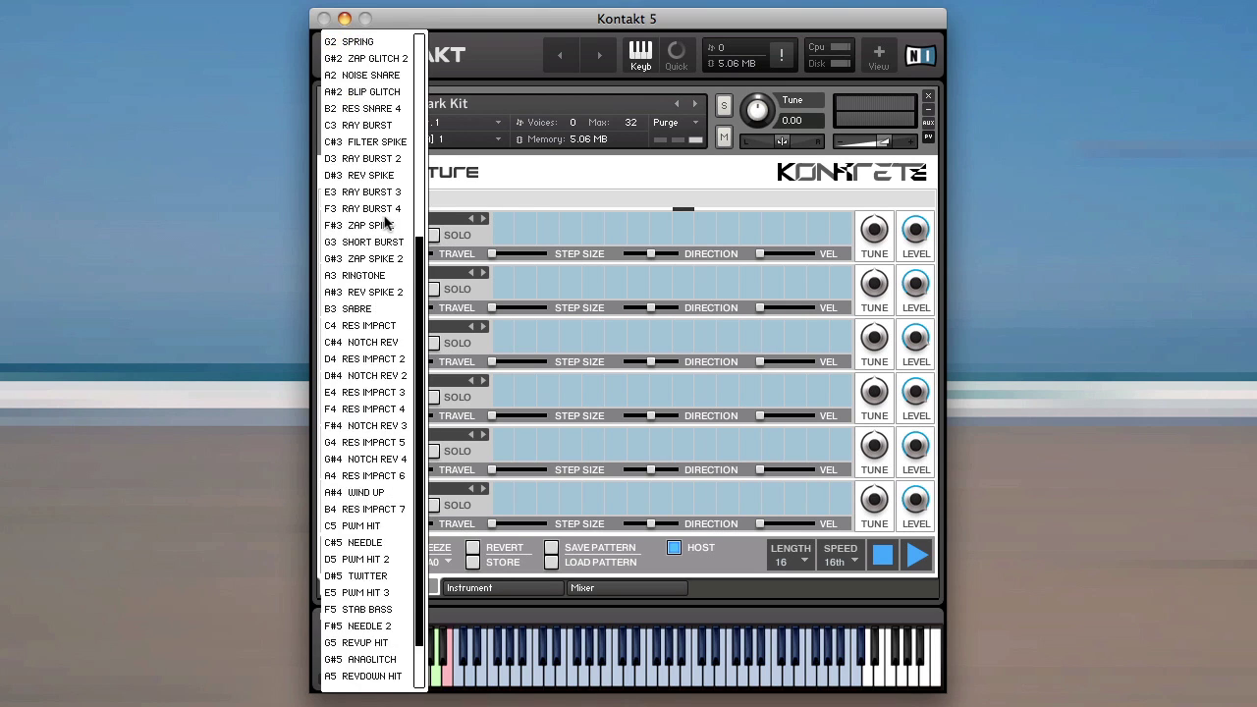
pyautogui.scroll(15, 378, 283)
pyautogui.click(502, 201)
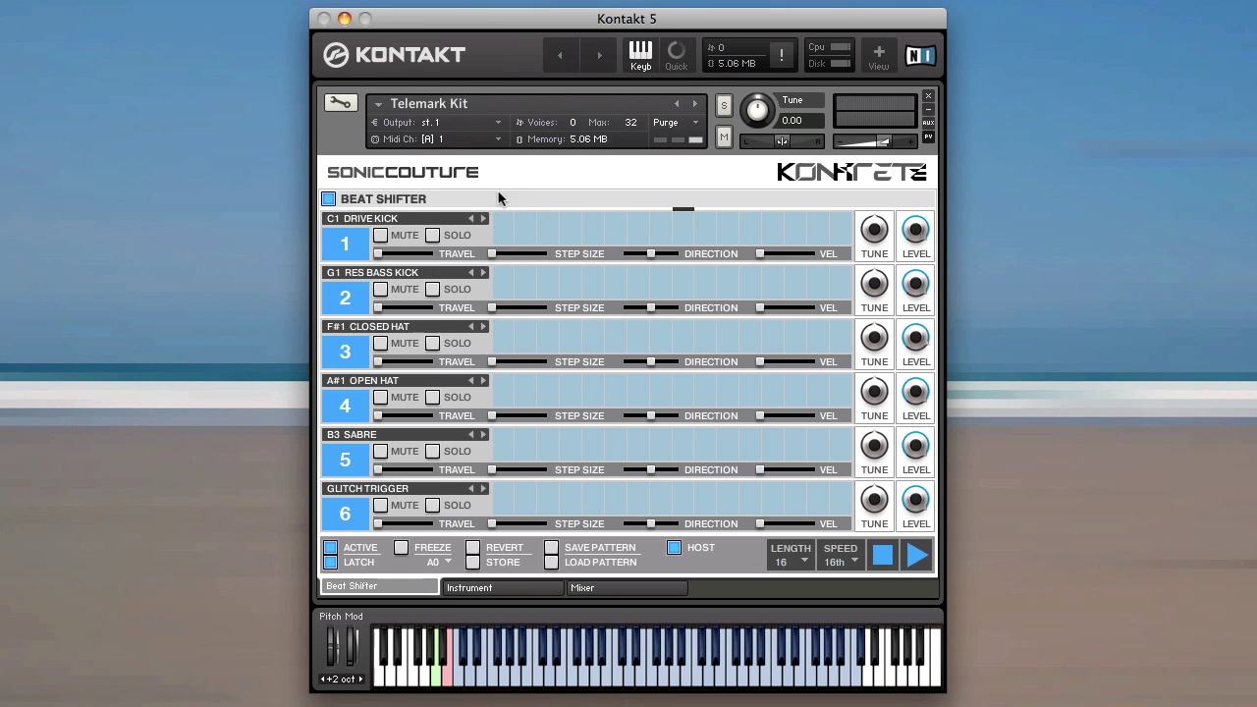
pyautogui.click(468, 220)
pyautogui.click(483, 219)
# - Turn on kick steps 1, 5, 9 and 13, raise step 5's velocity, and start playback
pyautogui.click(500, 222)
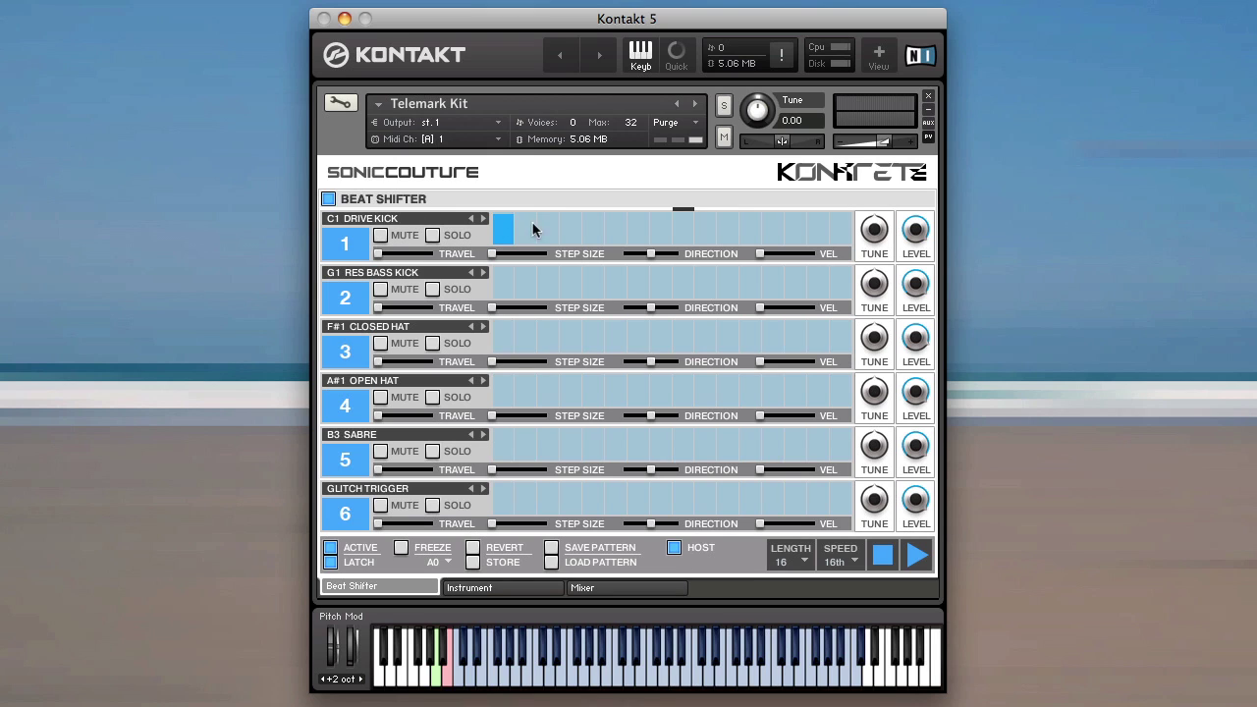
pyautogui.click(593, 230)
pyautogui.click(684, 224)
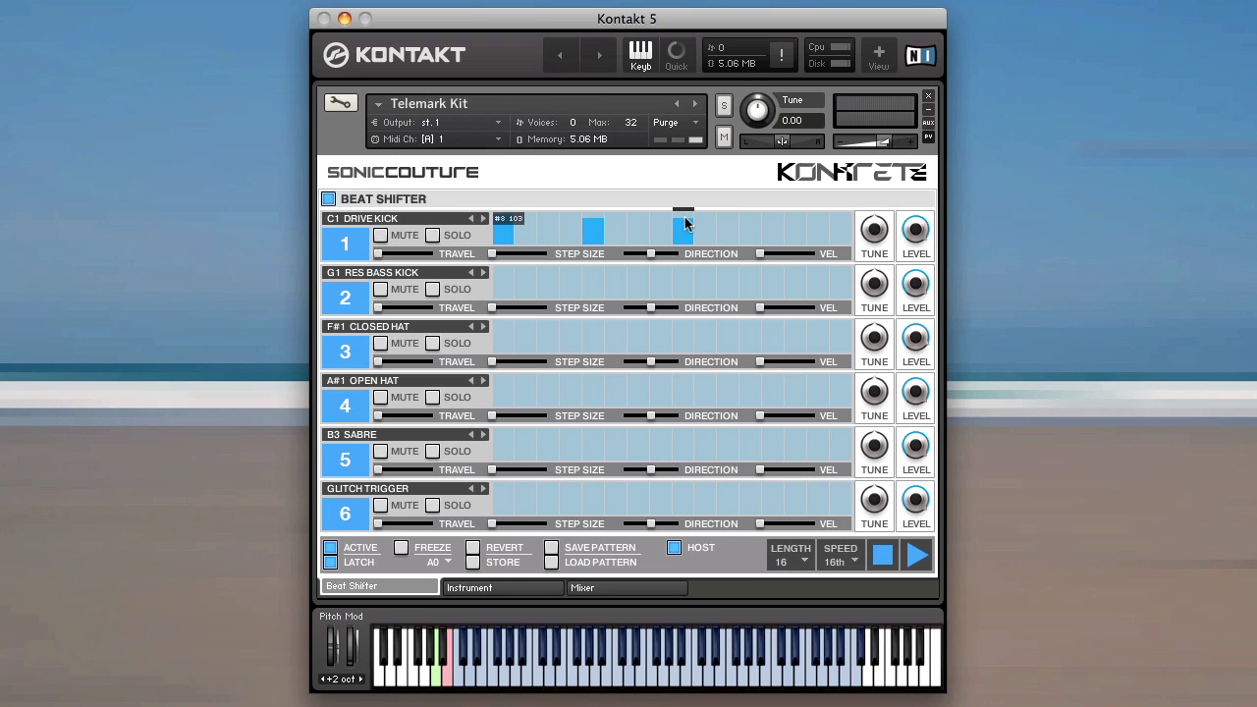
pyautogui.click(772, 226)
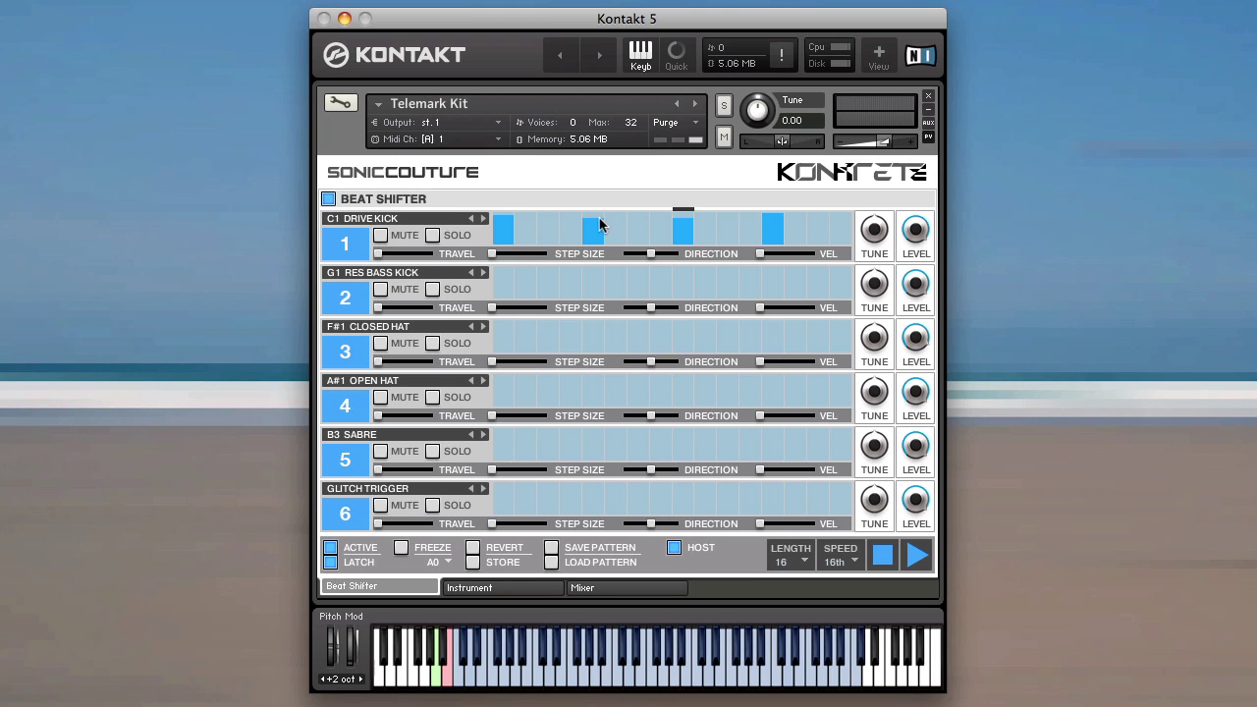
pyautogui.moveTo(596, 228); pyautogui.dragTo(601, 222)
pyautogui.click(916, 554)
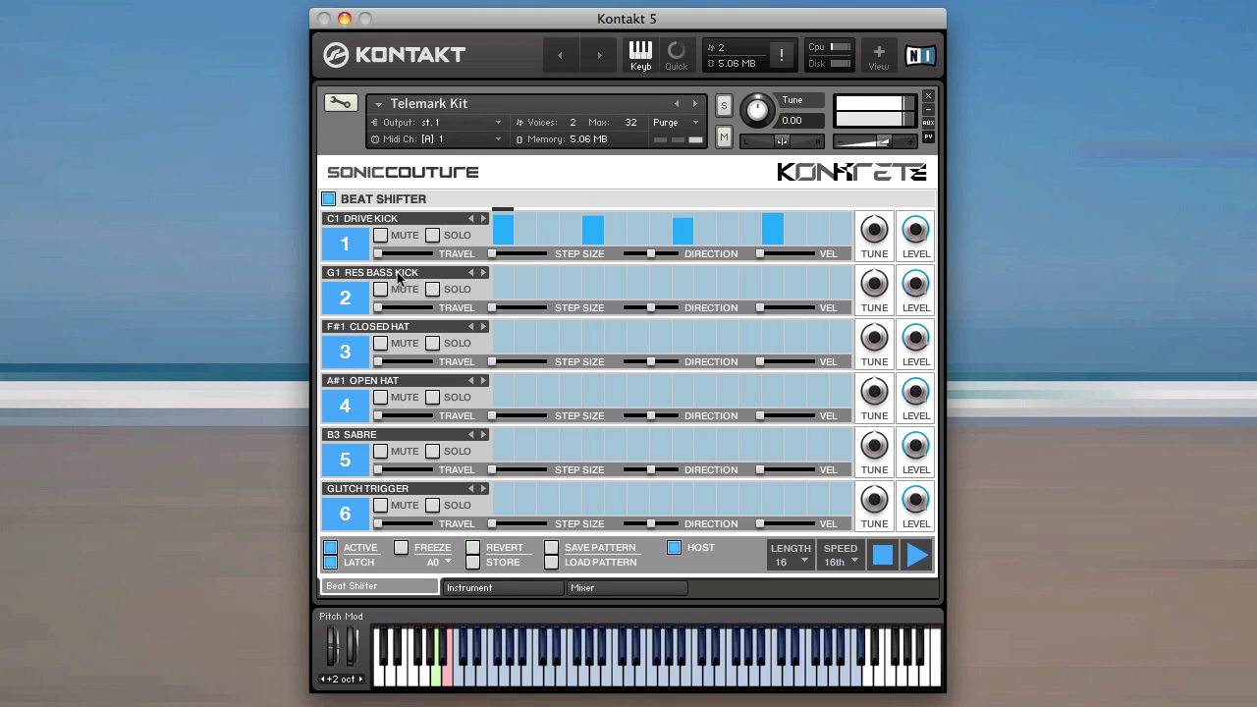
# - Activate bass kick step 3, set step size 3, travel about a quarter, and velocity mid-range
pyautogui.click(547, 282)
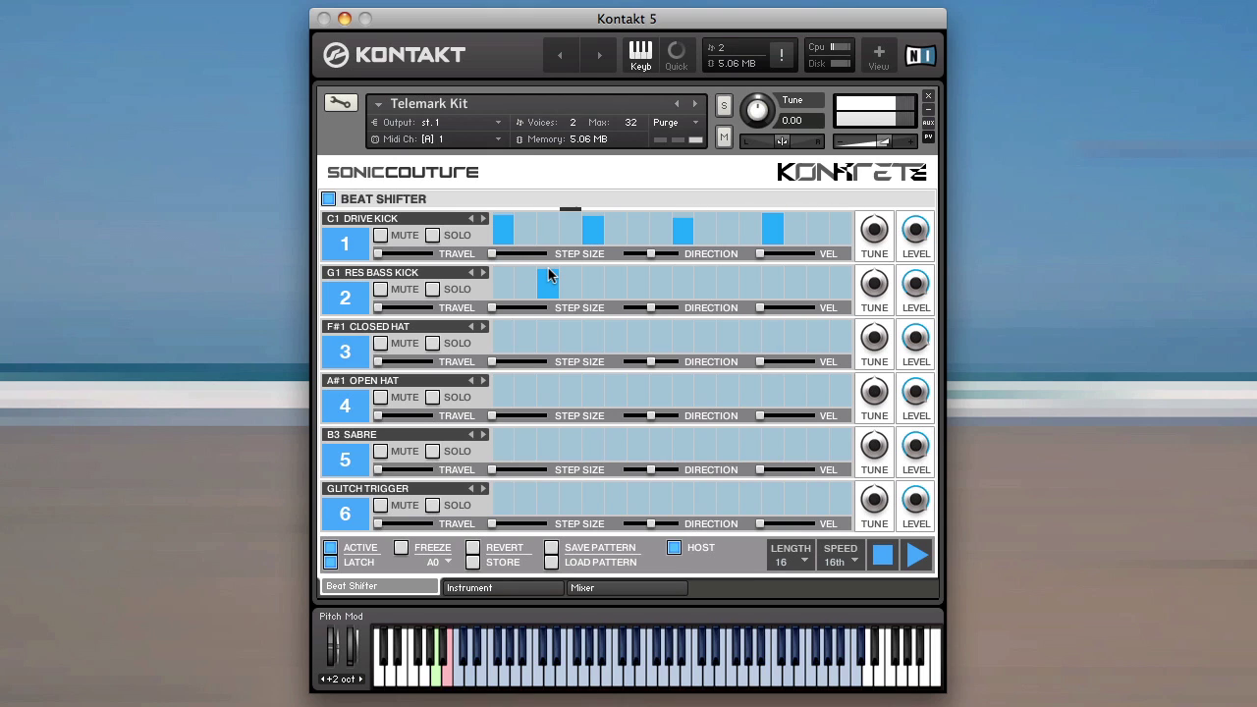
pyautogui.click(550, 276)
pyautogui.moveTo(494, 312); pyautogui.dragTo(545, 312)
pyautogui.moveTo(491, 309); pyautogui.dragTo(530, 305)
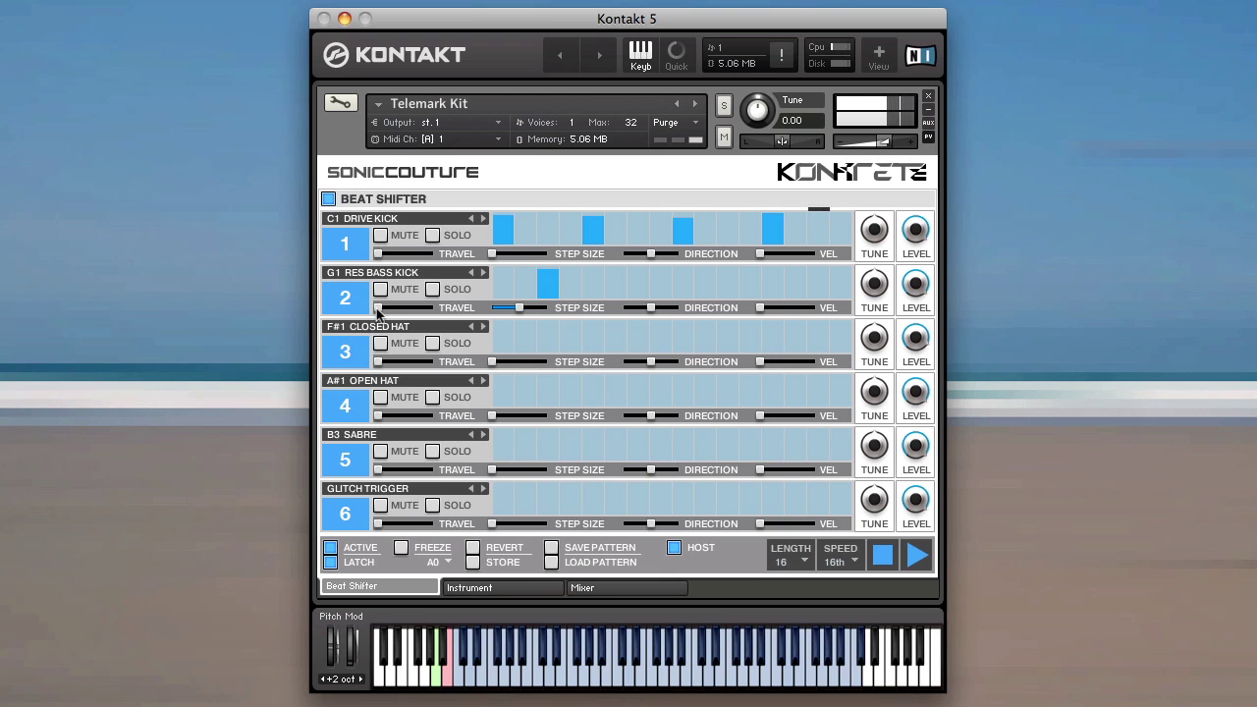
pyautogui.moveTo(375, 309); pyautogui.dragTo(417, 307)
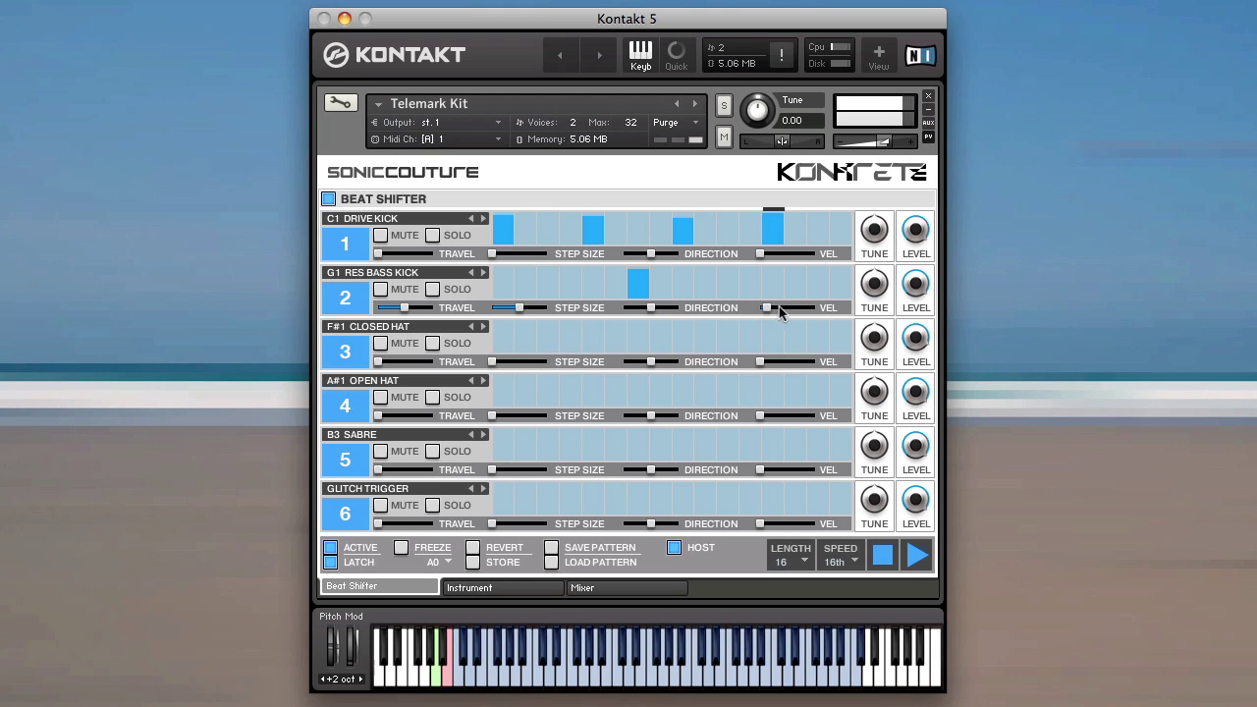
pyautogui.moveTo(778, 306); pyautogui.dragTo(838, 309)
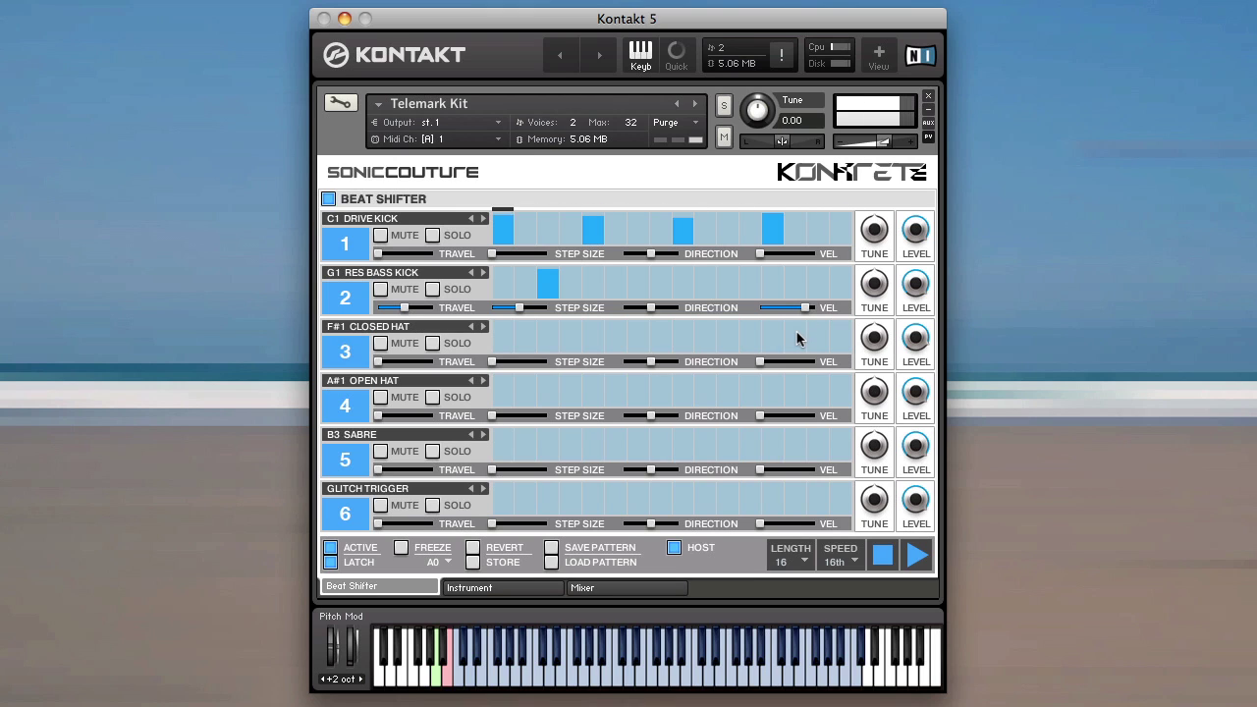
pyautogui.moveTo(803, 308); pyautogui.dragTo(754, 308)
# - Stop playback, add three closed hat steps, and add open hat steps 3 and 11
pyautogui.click(881, 557)
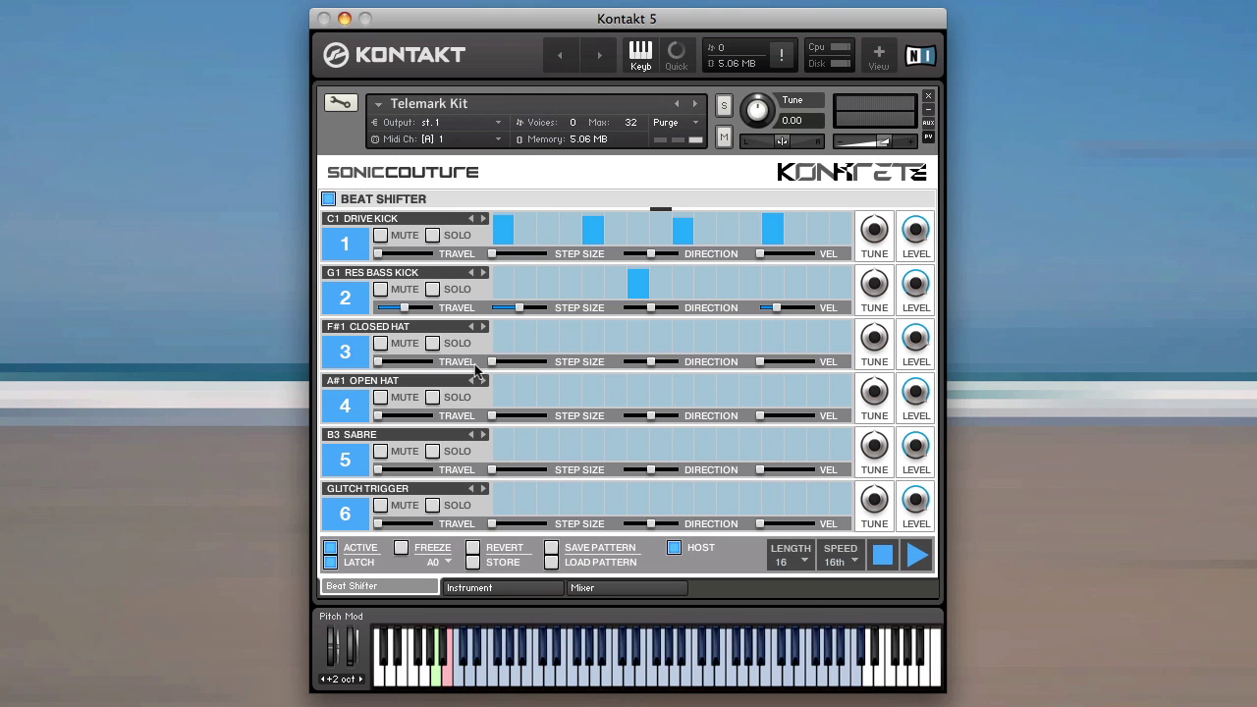
pyautogui.click(596, 336)
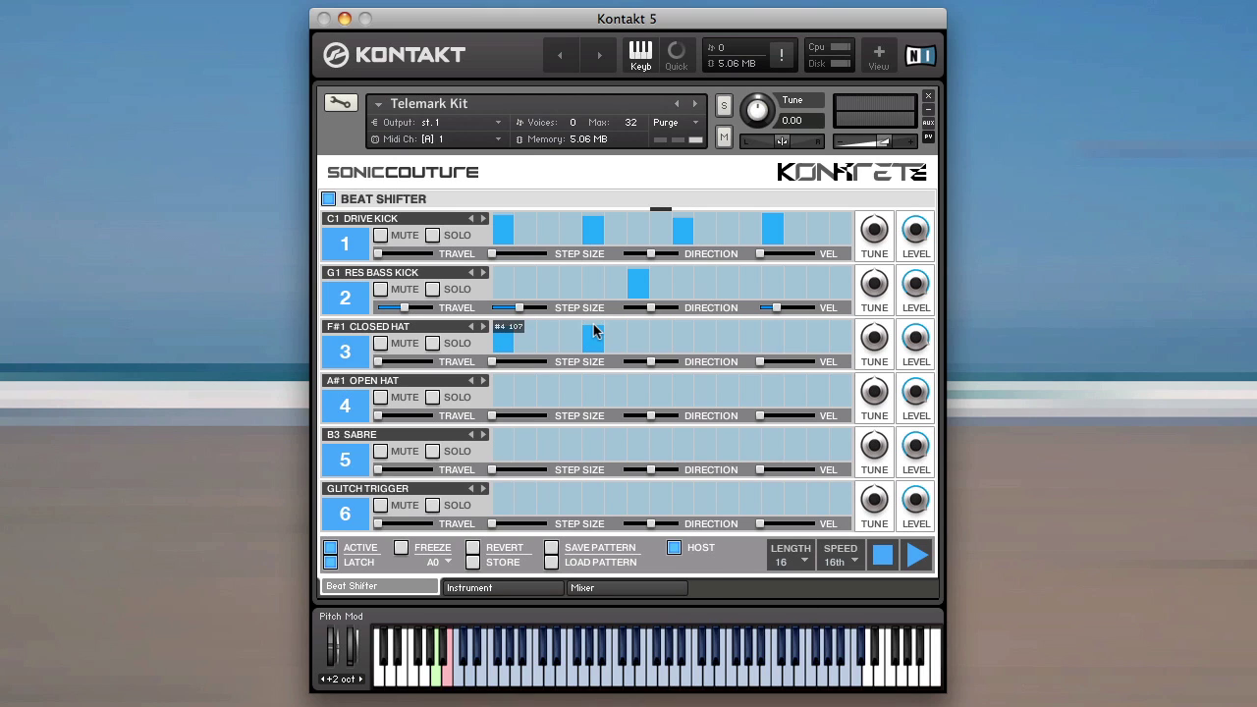
pyautogui.click(684, 336)
pyautogui.click(773, 334)
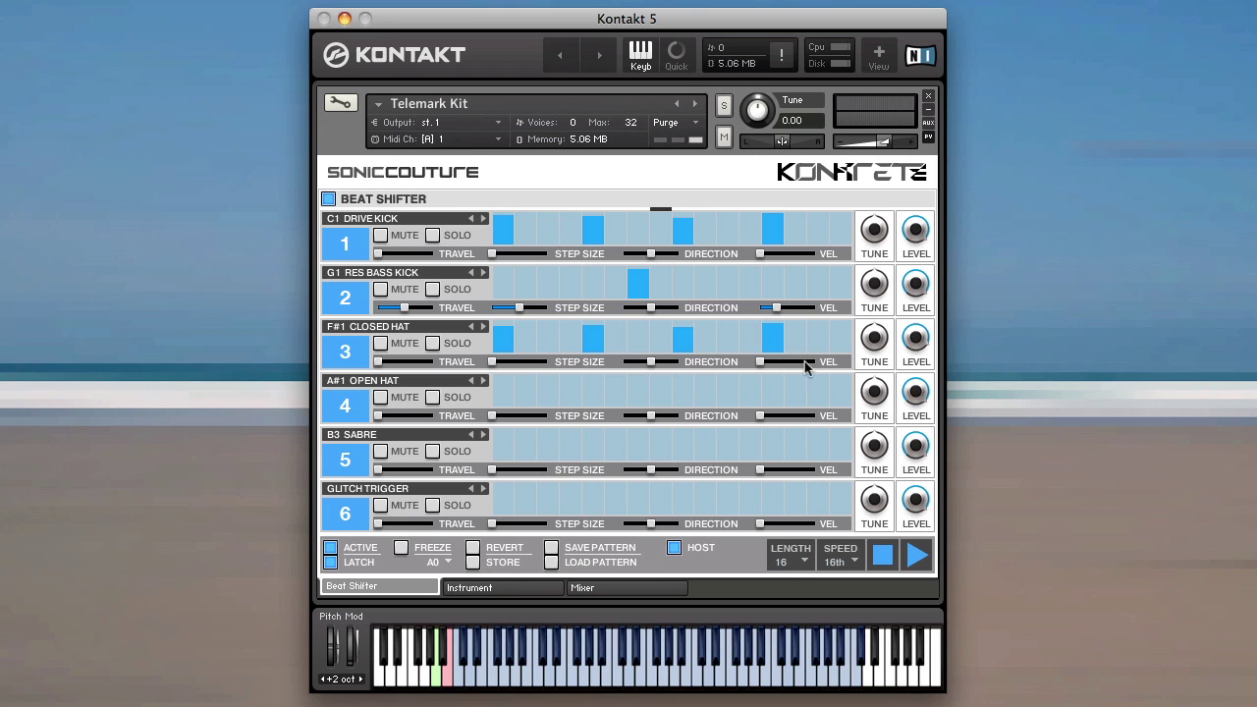
pyautogui.click(548, 395)
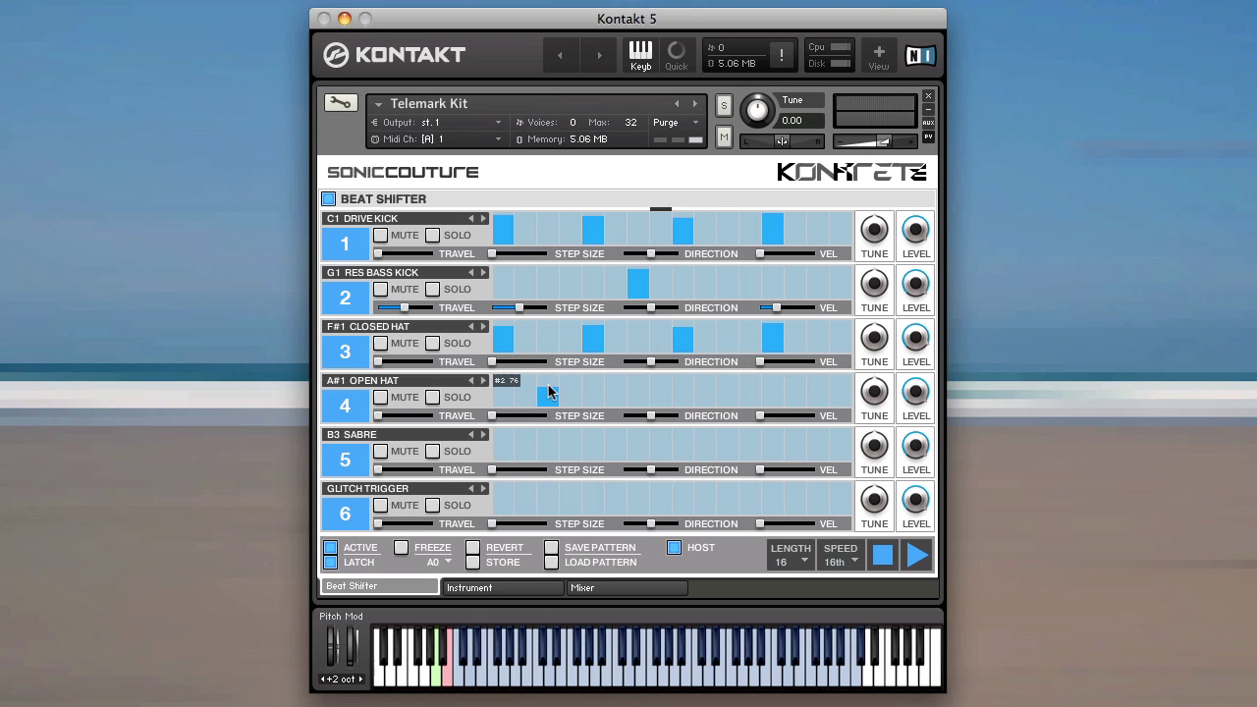
pyautogui.click(728, 393)
# - Paint varied-velocity closed hat steps at the lane end, add two soft ones, and restart playback
pyautogui.moveTo(796, 349); pyautogui.dragTo(842, 347)
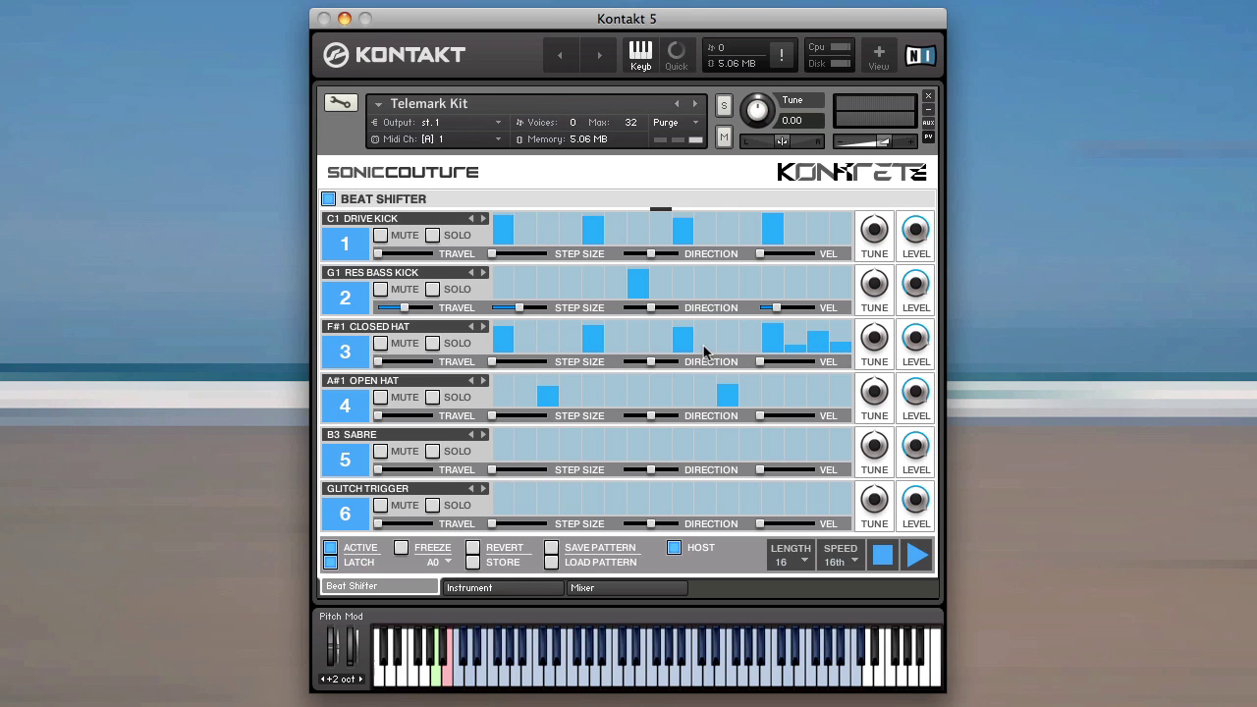
pyautogui.click(705, 348)
pyautogui.click(571, 345)
pyautogui.click(916, 555)
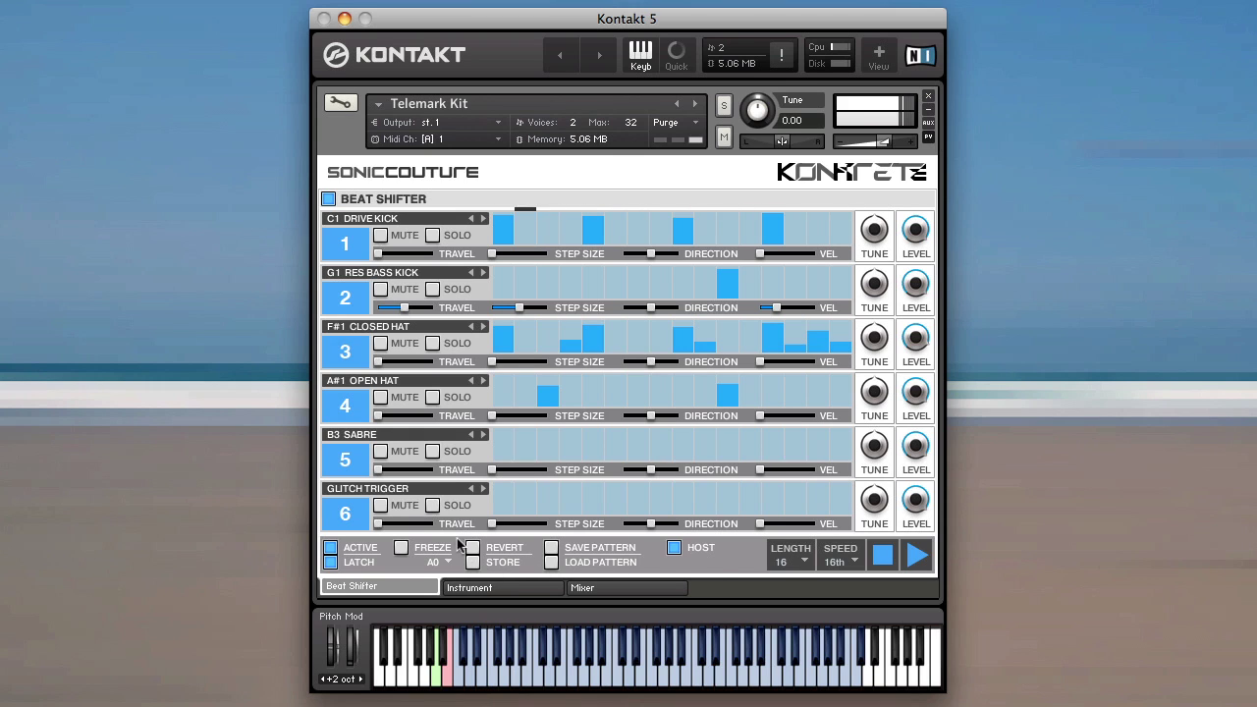
# - Raise the open hat lane's step size slightly and add some travel
pyautogui.click(494, 416)
pyautogui.moveTo(494, 417); pyautogui.dragTo(549, 414)
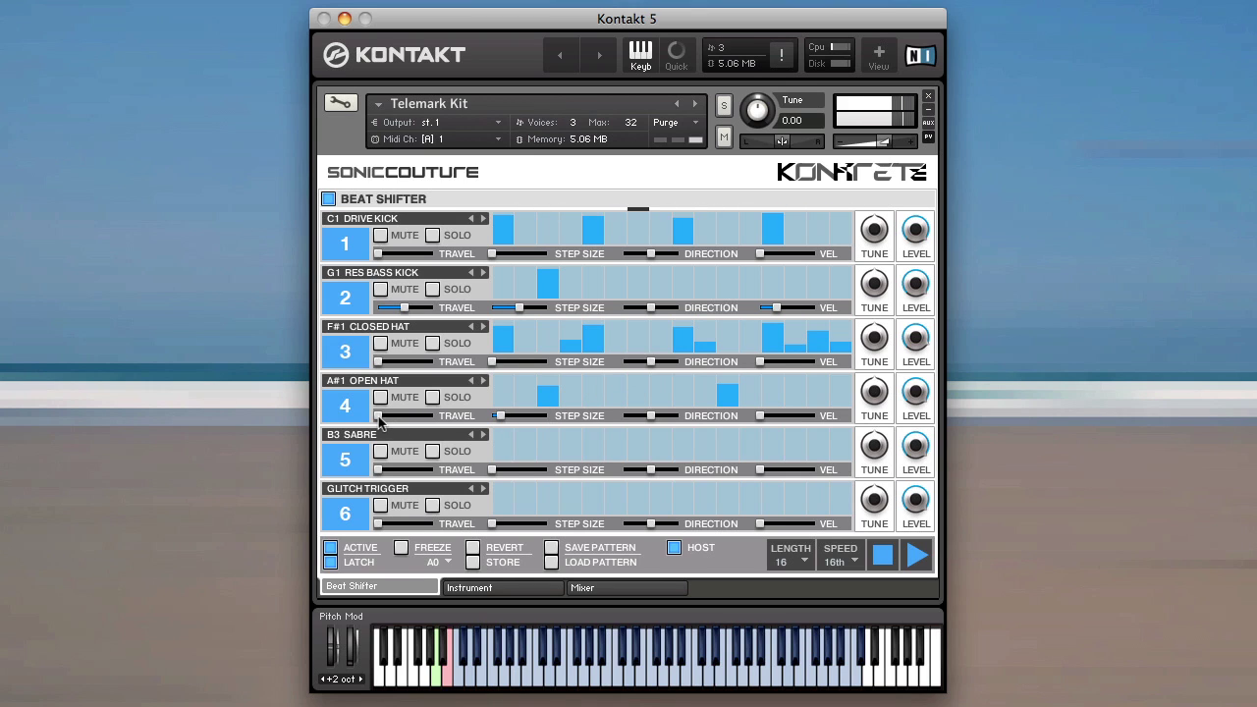
pyautogui.moveTo(380, 416); pyautogui.dragTo(424, 415)
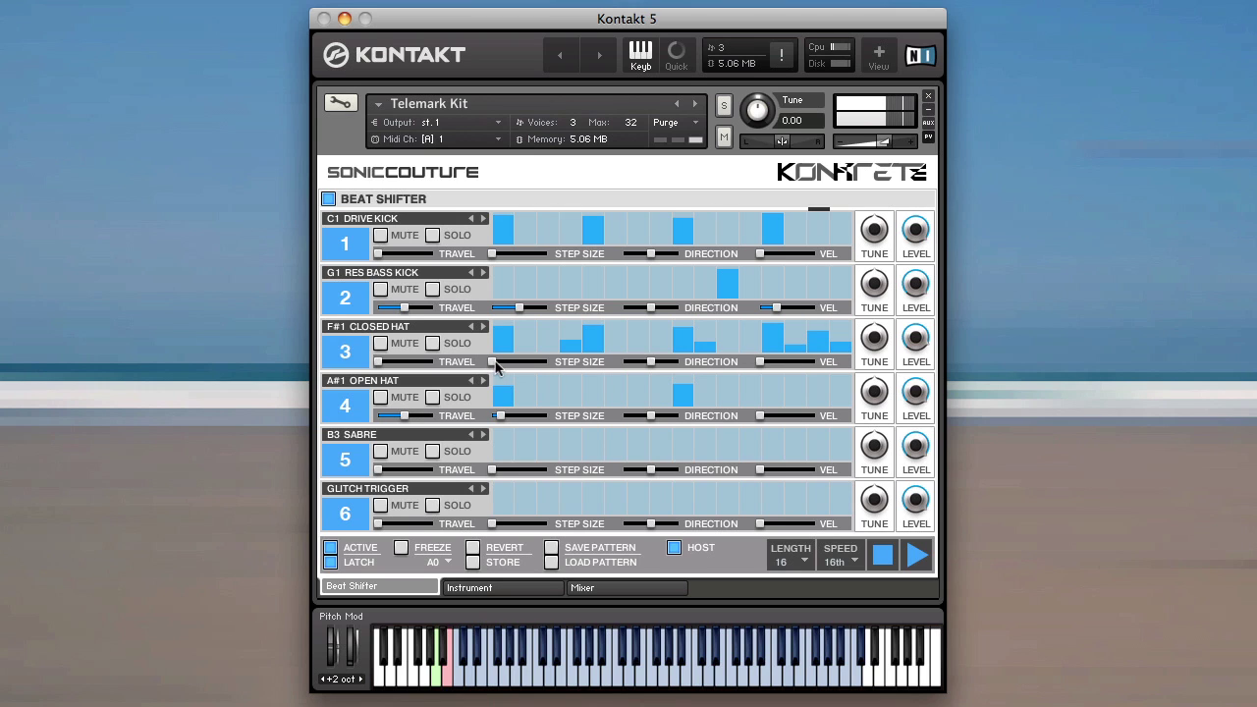
# - Set the closed hat lane's step size to 4 and add travel
pyautogui.moveTo(493, 361); pyautogui.dragTo(500, 360)
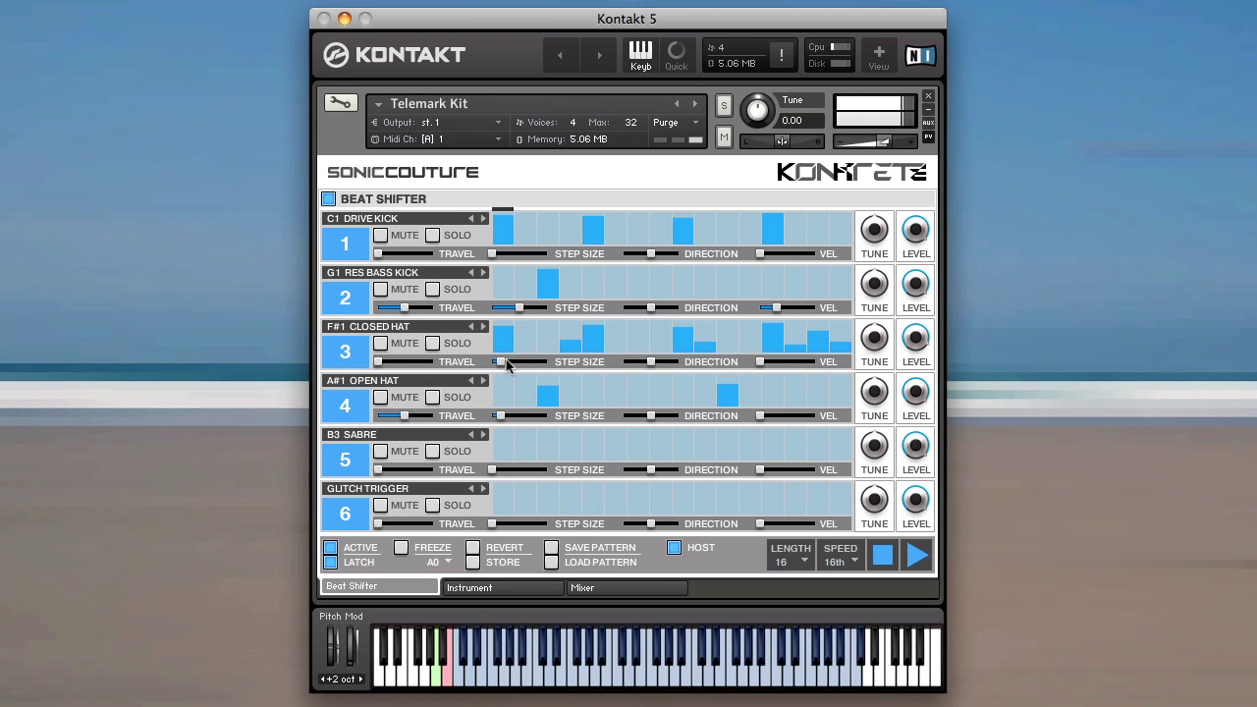
pyautogui.moveTo(500, 362); pyautogui.dragTo(535, 363)
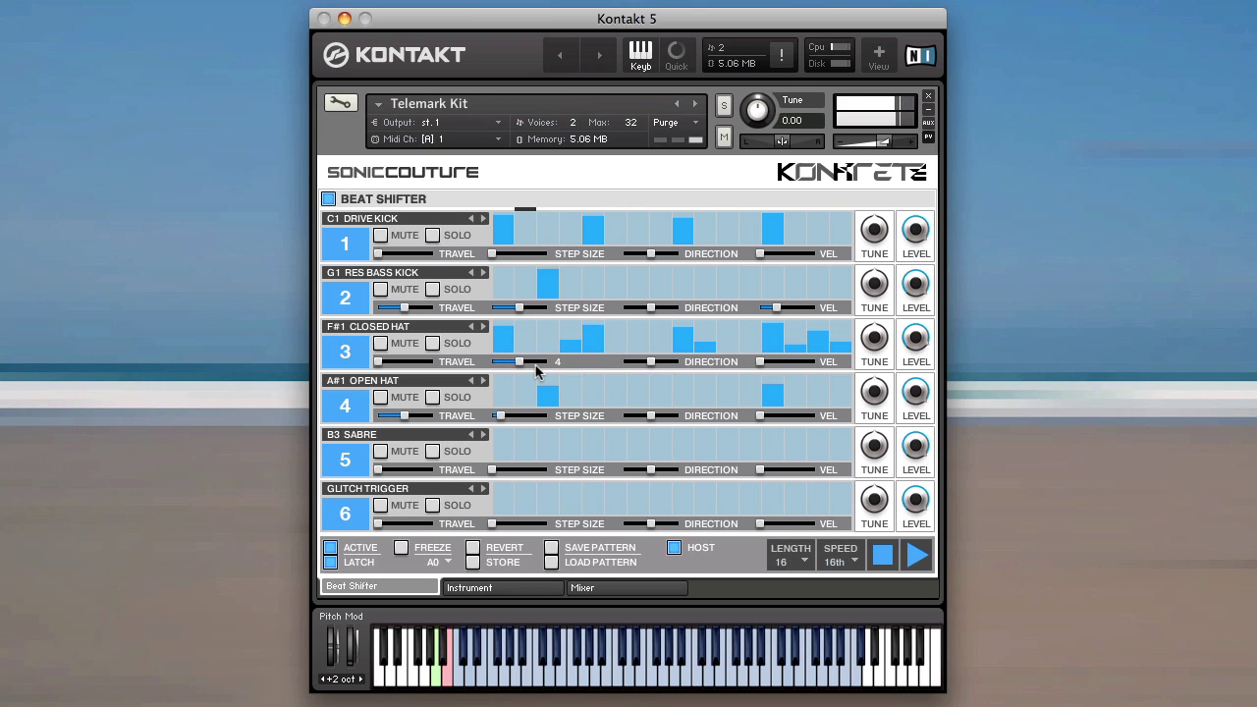
pyautogui.moveTo(380, 366); pyautogui.dragTo(439, 366)
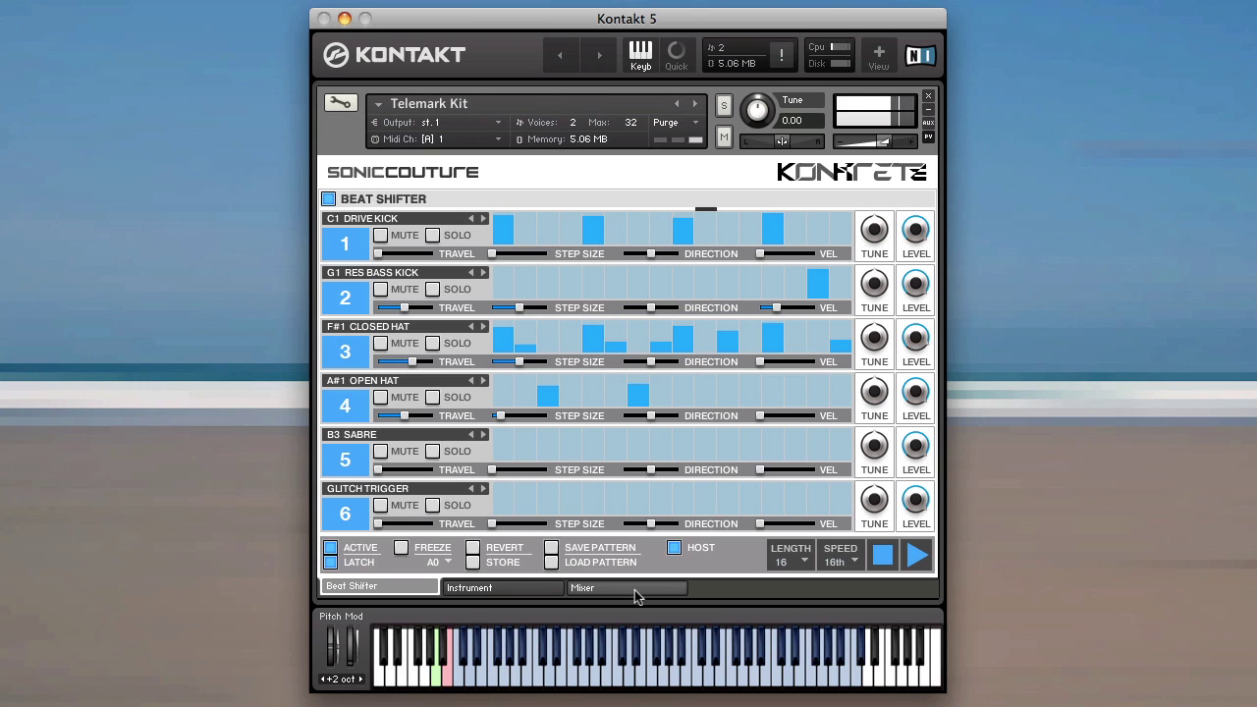
# - Paint varying-velocity steps across the B3 SABRE lane, restart playback, and reduce closed hat travel
pyautogui.click(883, 556)
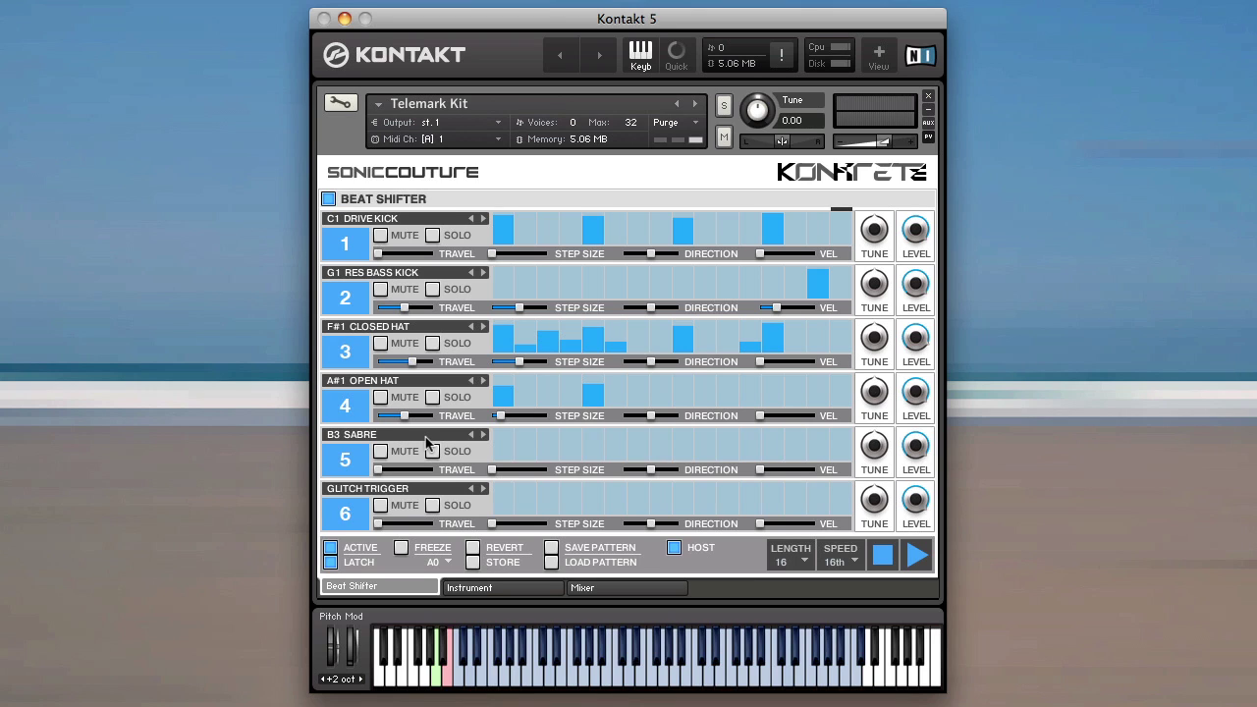
pyautogui.moveTo(499, 464)
pyautogui.mouseDown()
pyautogui.moveTo(579, 444)
pyautogui.moveTo(765, 451)
pyautogui.moveTo(825, 435)
pyautogui.moveTo(846, 446)
pyautogui.moveTo(779, 449)
pyautogui.moveTo(750, 434)
pyautogui.moveTo(626, 450)
pyautogui.moveTo(664, 442)
pyautogui.moveTo(685, 456)
pyautogui.moveTo(638, 448)
pyautogui.mouseUp()
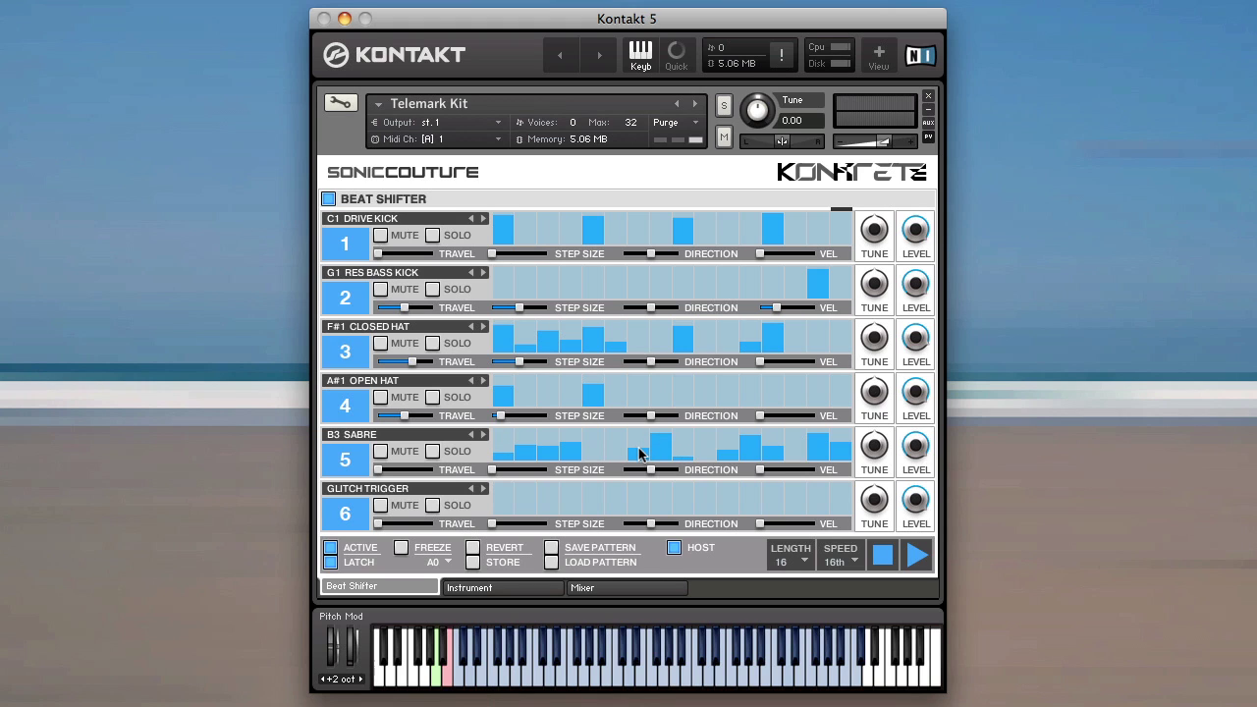
pyautogui.click(911, 557)
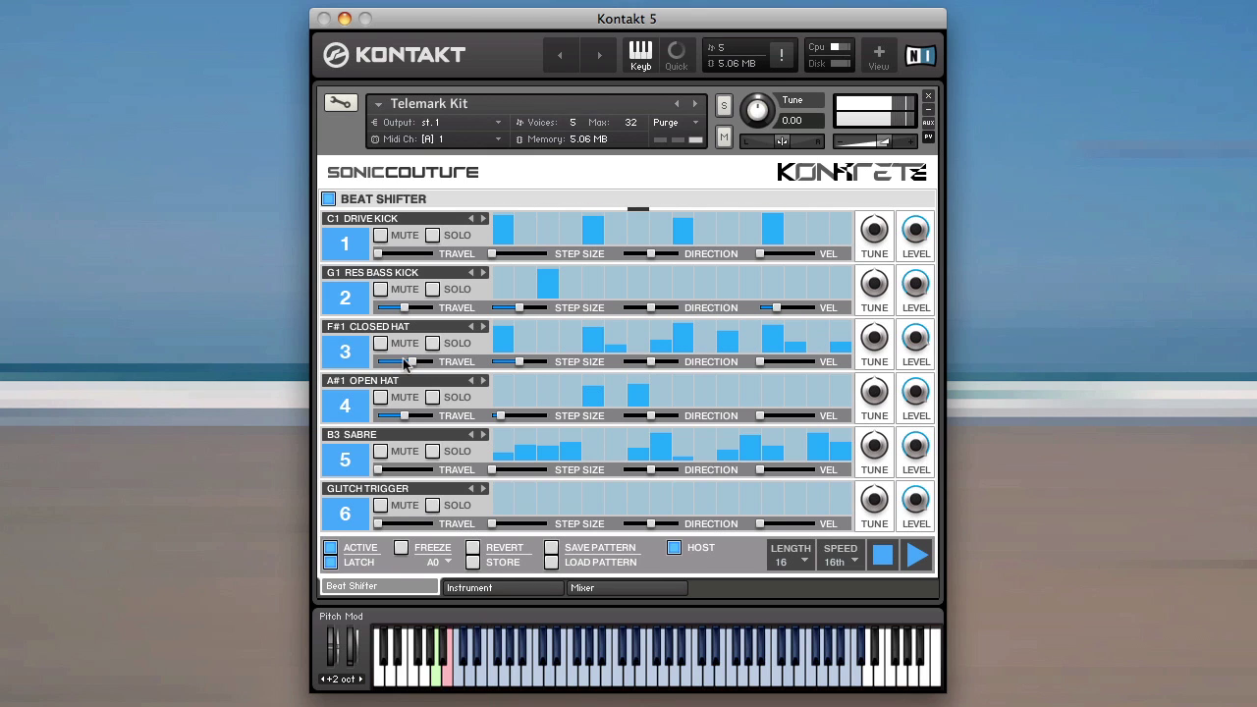
pyautogui.moveTo(415, 363); pyautogui.dragTo(376, 422)
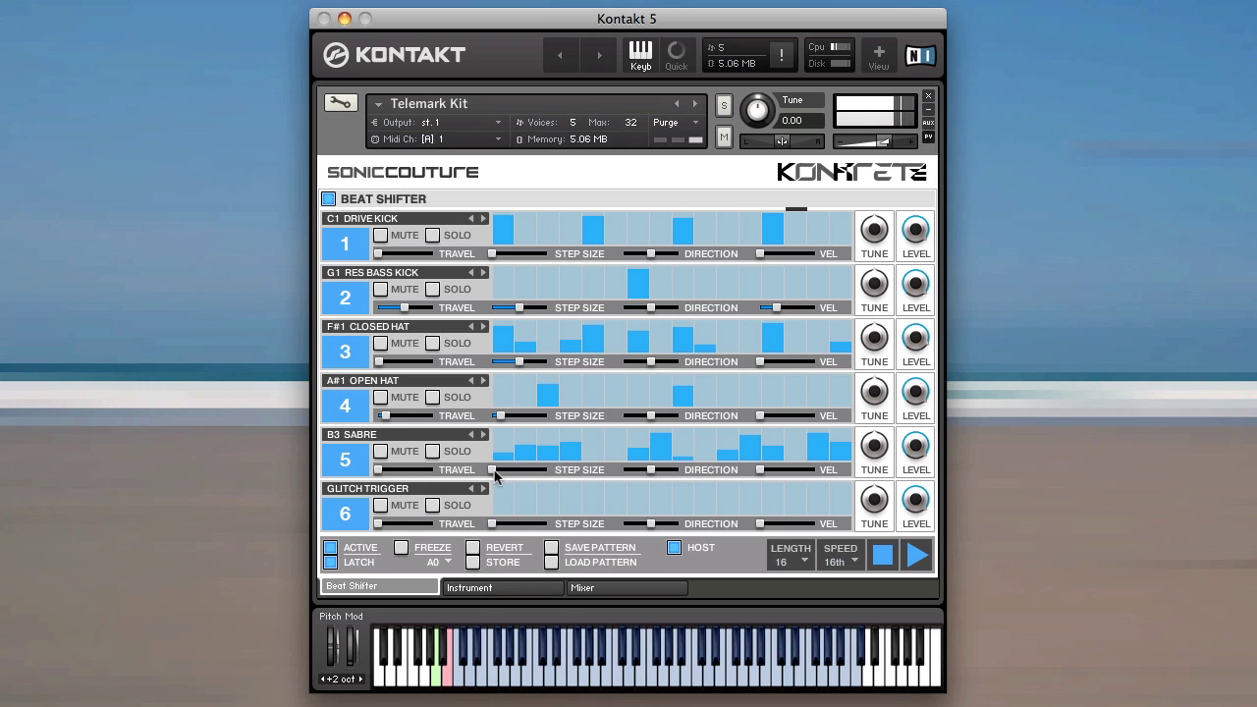
# - Give the Sabre lane more travel, velocity variation and maximum step size, then lower its level and pitch
pyautogui.moveTo(492, 470); pyautogui.dragTo(508, 468)
pyautogui.moveTo(407, 471); pyautogui.dragTo(437, 472)
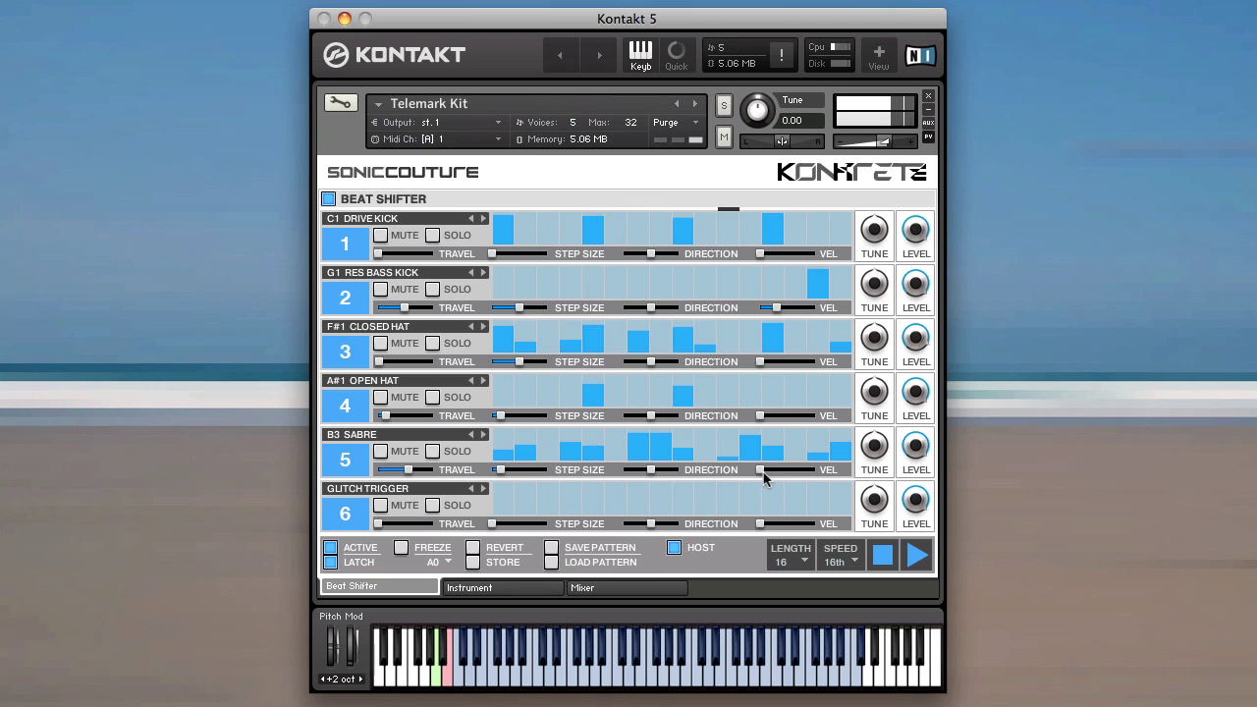
pyautogui.moveTo(762, 470); pyautogui.dragTo(797, 475)
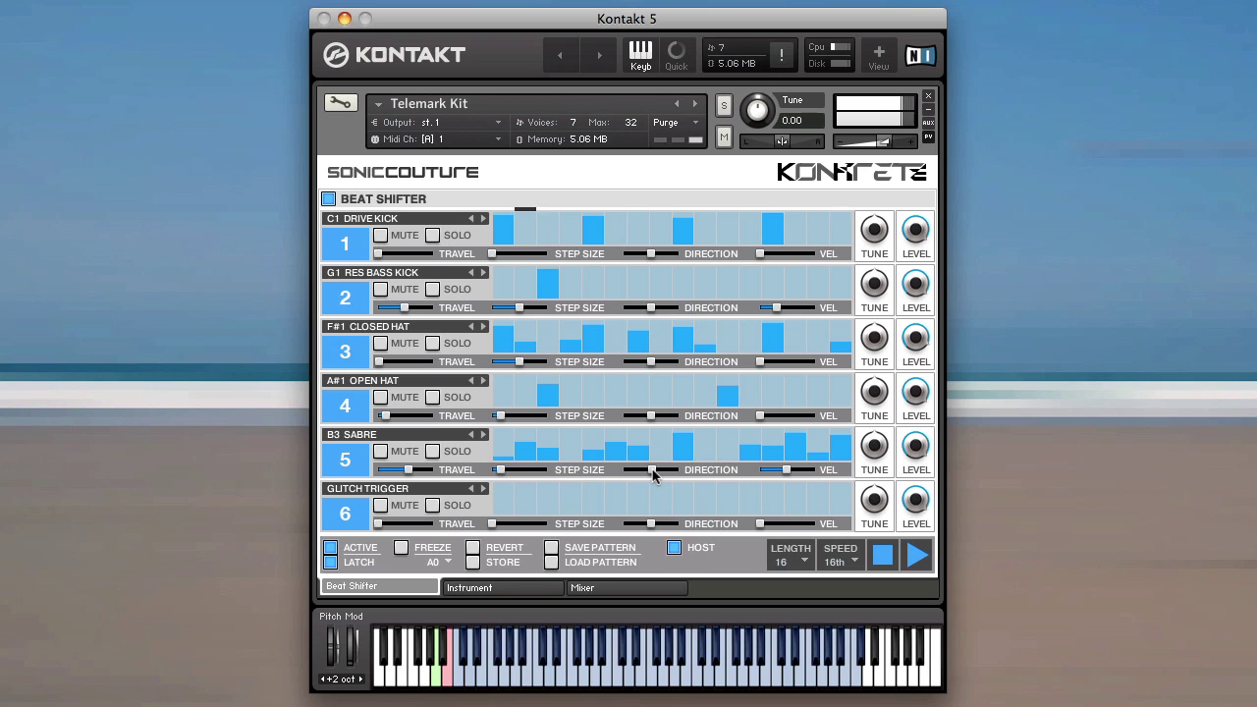
pyautogui.moveTo(653, 474); pyautogui.dragTo(777, 474)
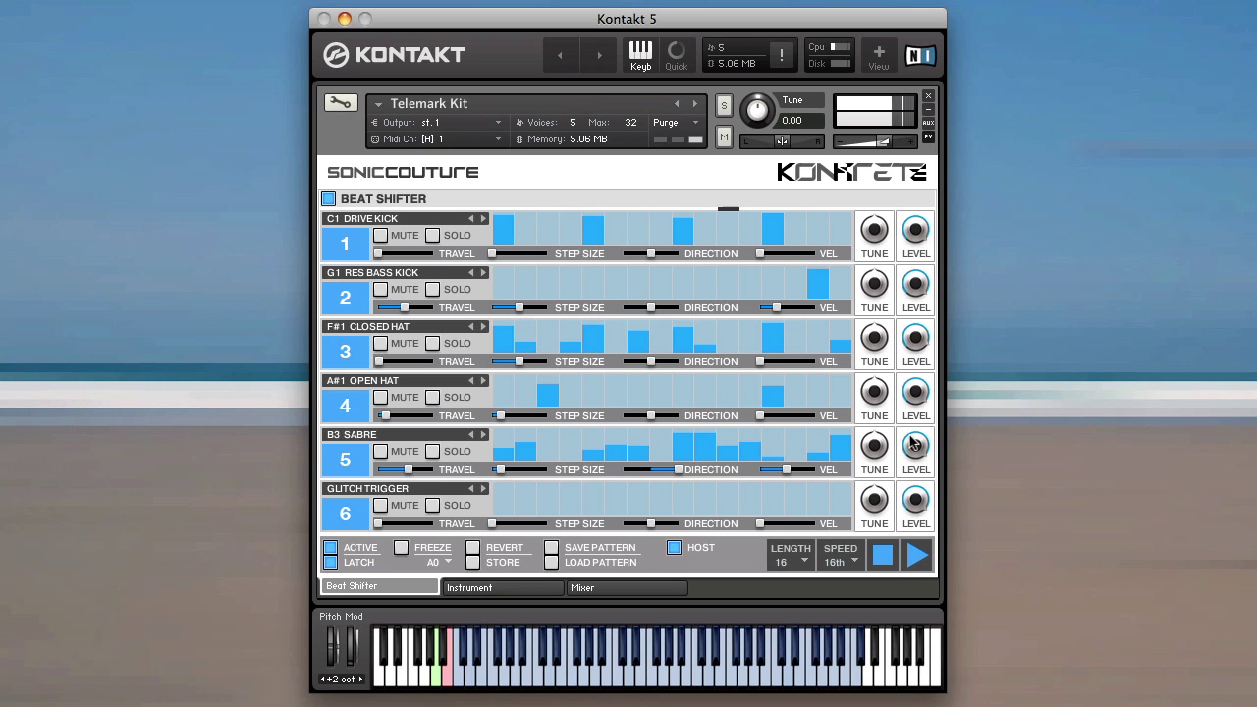
pyautogui.moveTo(913, 444); pyautogui.dragTo(913, 457)
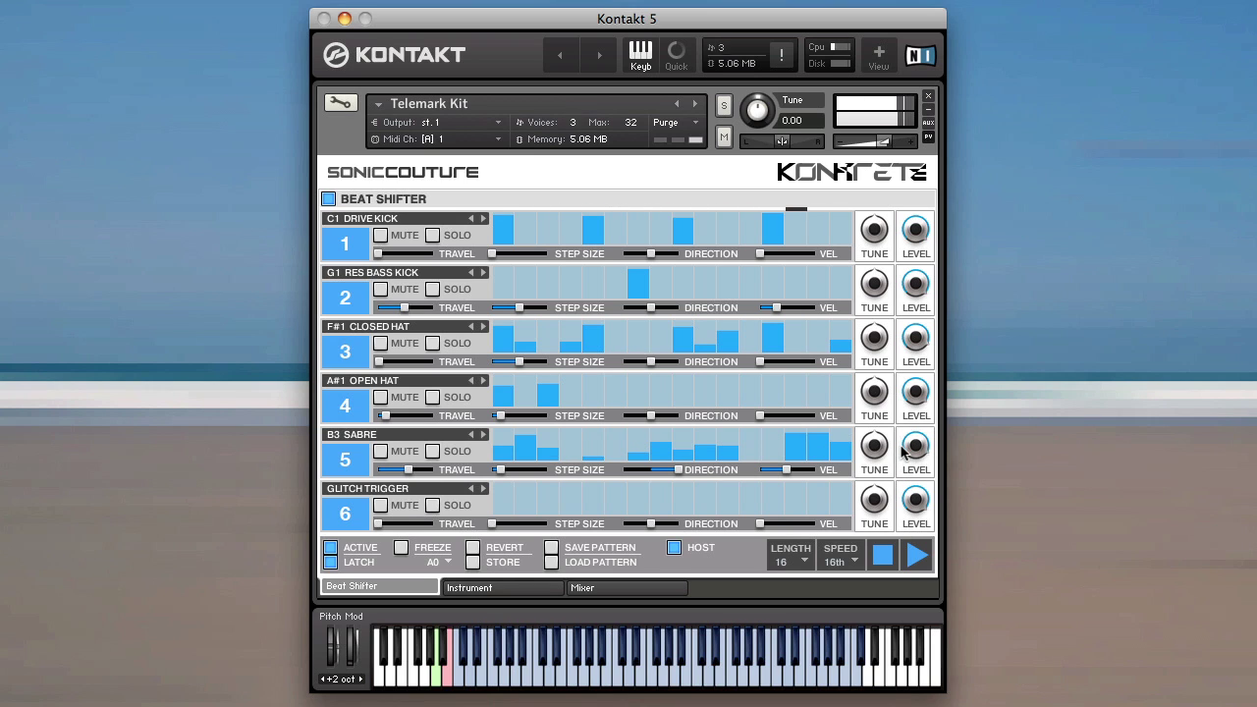
pyautogui.moveTo(873, 446)
pyautogui.mouseDown()
pyautogui.moveTo(866, 477)
pyautogui.moveTo(866, 450)
pyautogui.mouseUp()
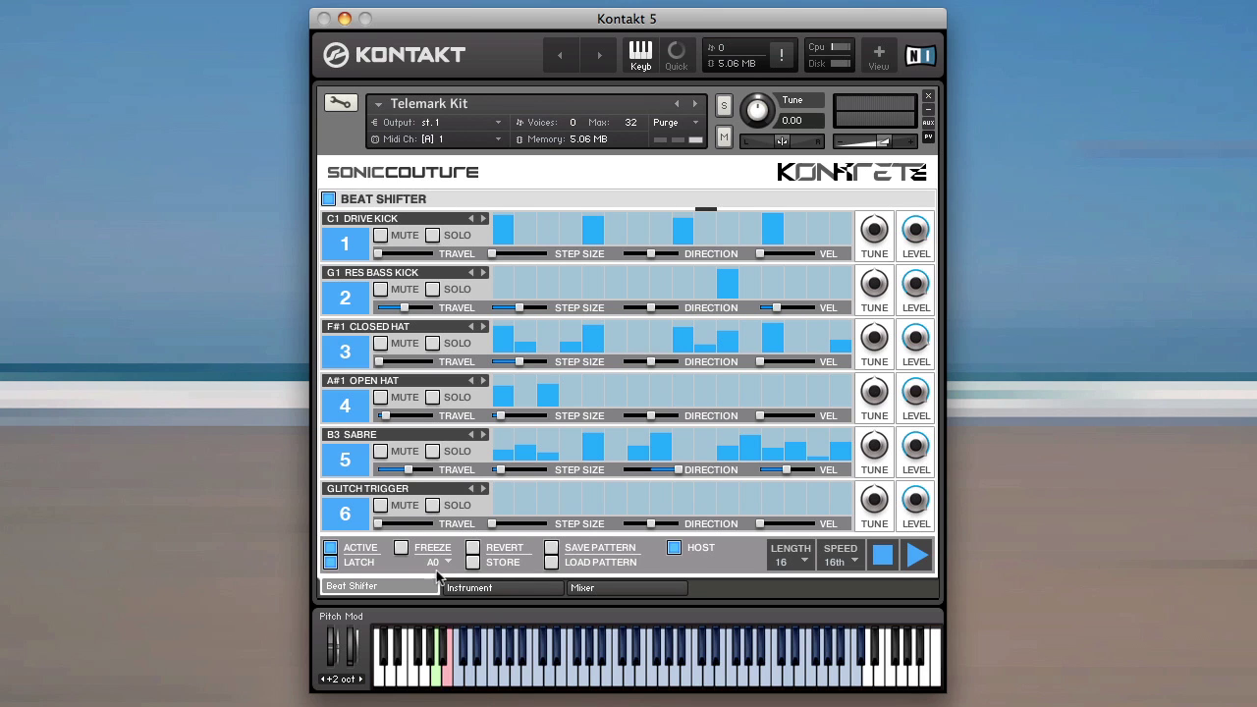
# - Draw Glitch Trigger steps on 1–2, 5–7 and 11–13
pyautogui.click(467, 587)
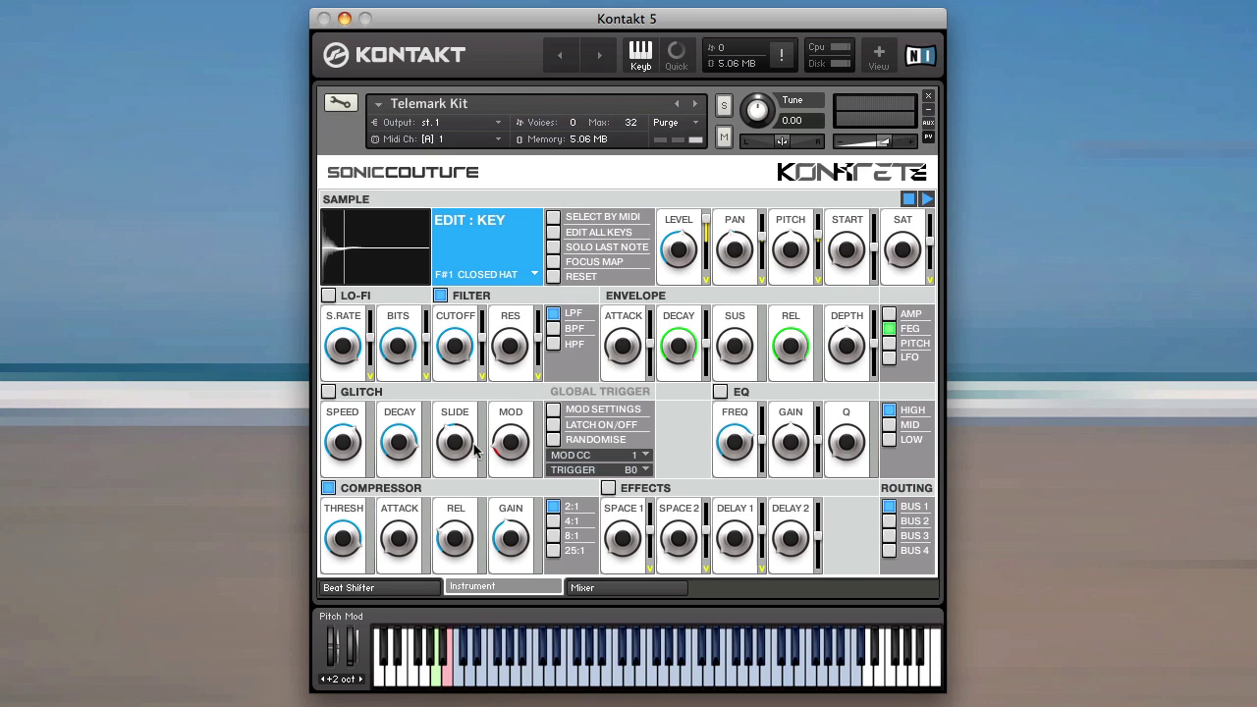
pyautogui.click(398, 589)
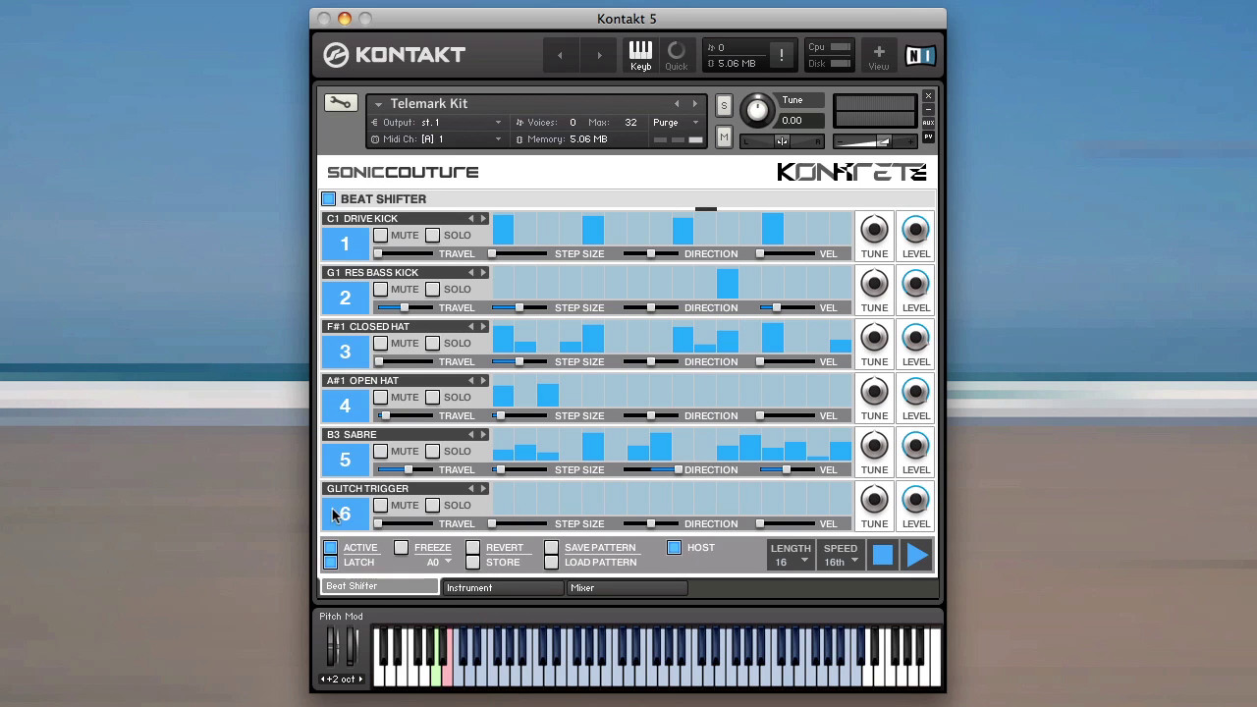
pyautogui.moveTo(498, 508); pyautogui.dragTo(633, 507)
pyautogui.moveTo(731, 508); pyautogui.dragTo(779, 508)
# - Keep F#1 CLOSED HAT as the edited sound and set its Glitch Speed to 64
pyautogui.click(497, 589)
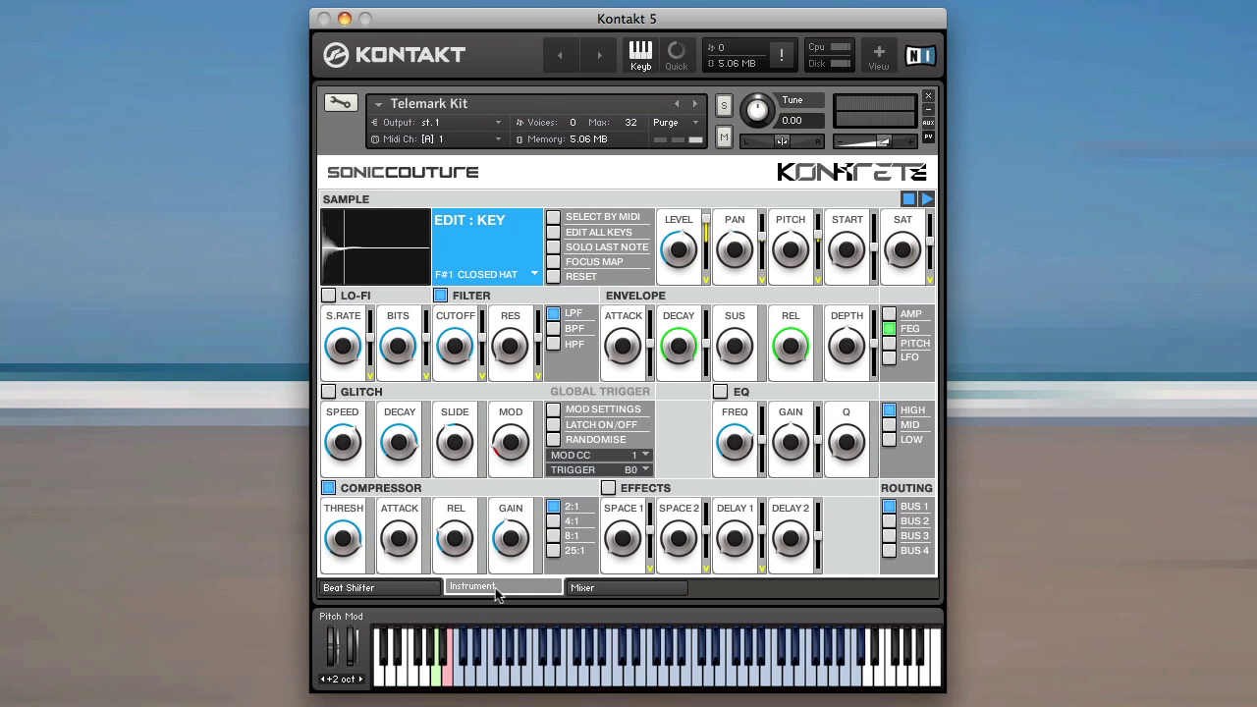
pyautogui.click(483, 277)
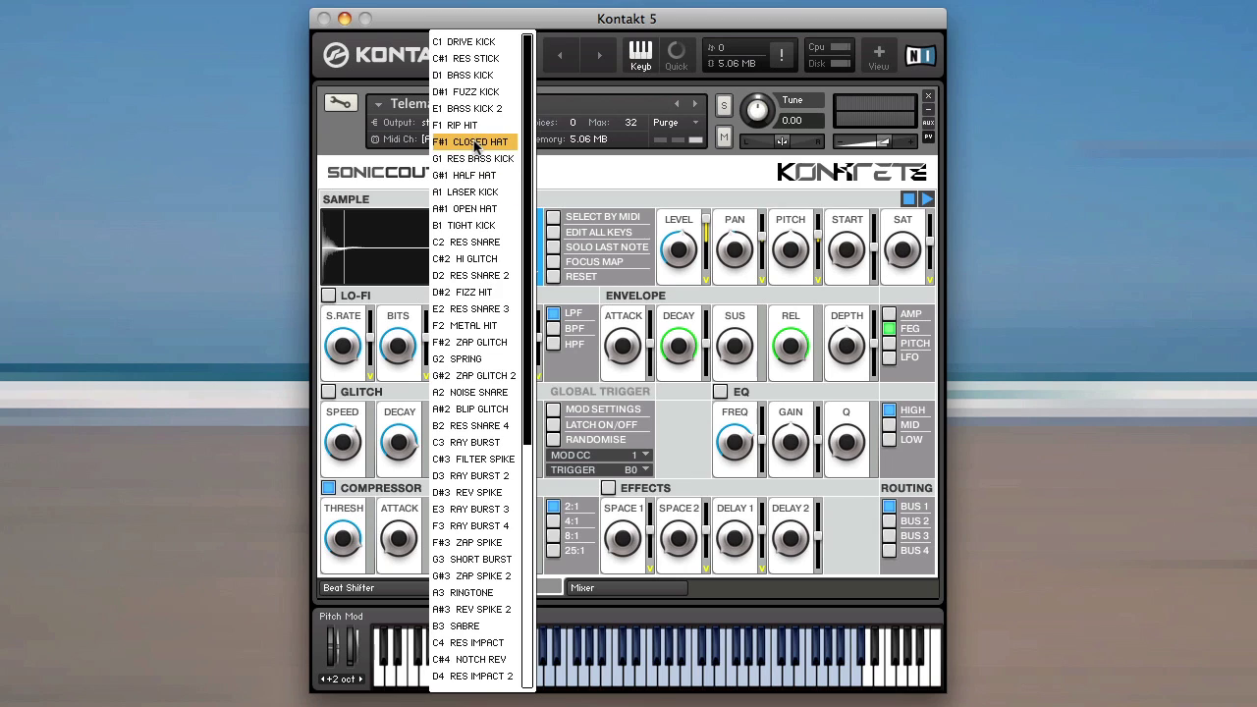
pyautogui.click(476, 147)
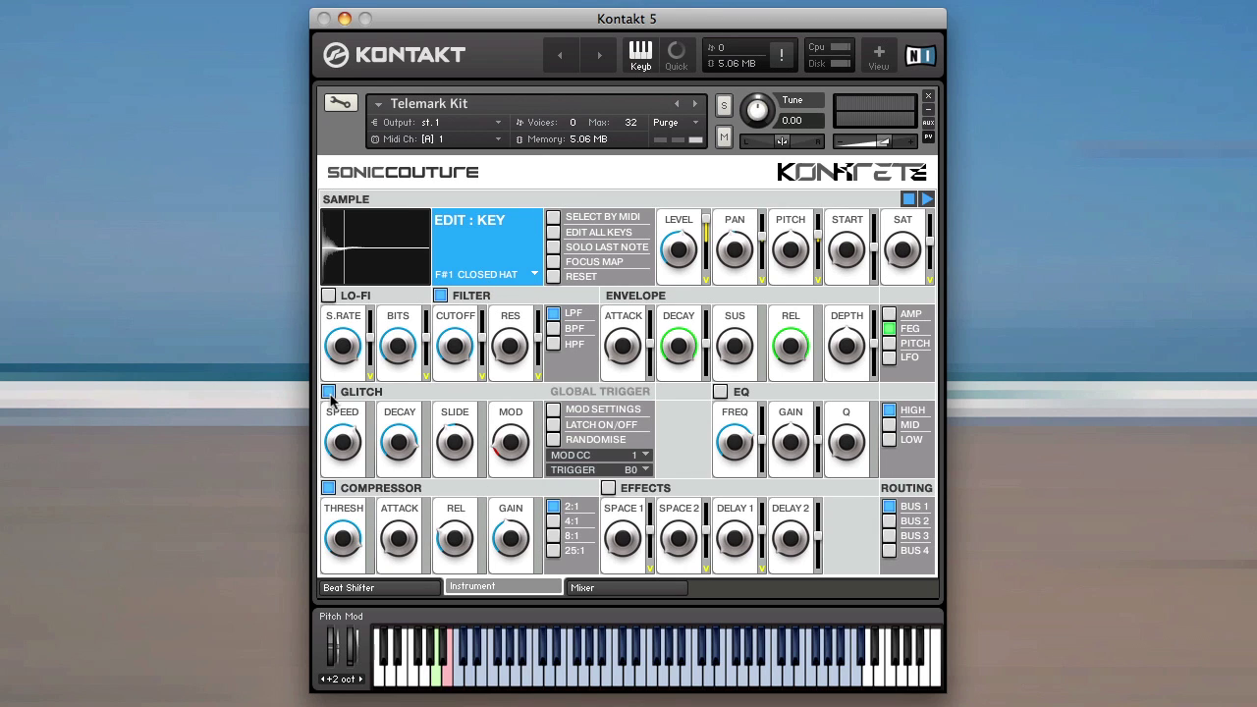
pyautogui.moveTo(335, 434); pyautogui.dragTo(334, 436)
pyautogui.click(399, 589)
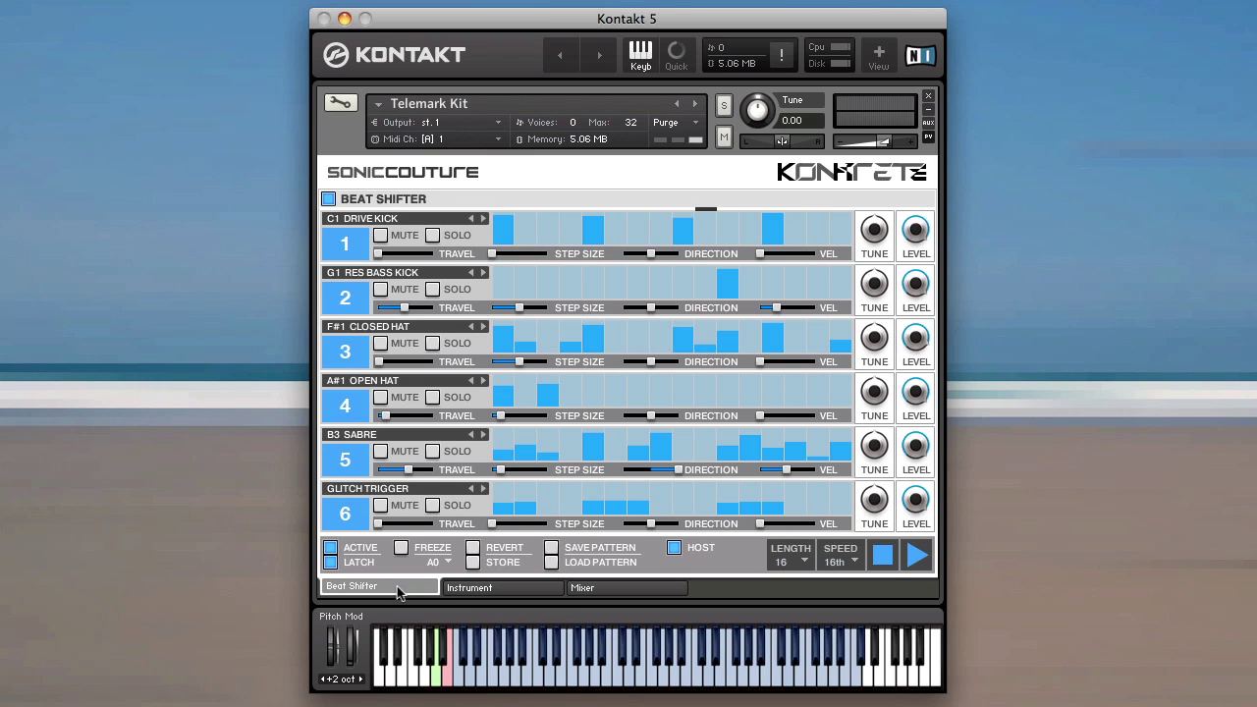
# - Start playback, toggle the Glitch Trigger lane's mute, and check the Instrument page
pyautogui.click(916, 556)
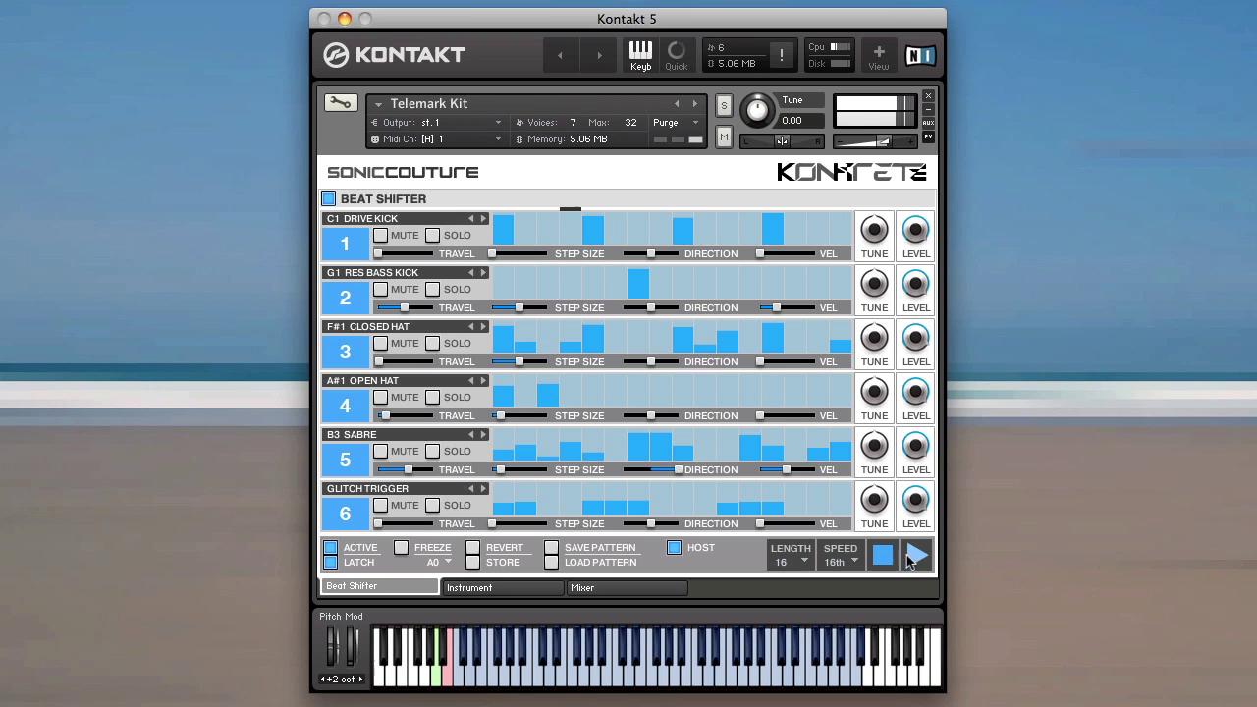
pyautogui.click(380, 506)
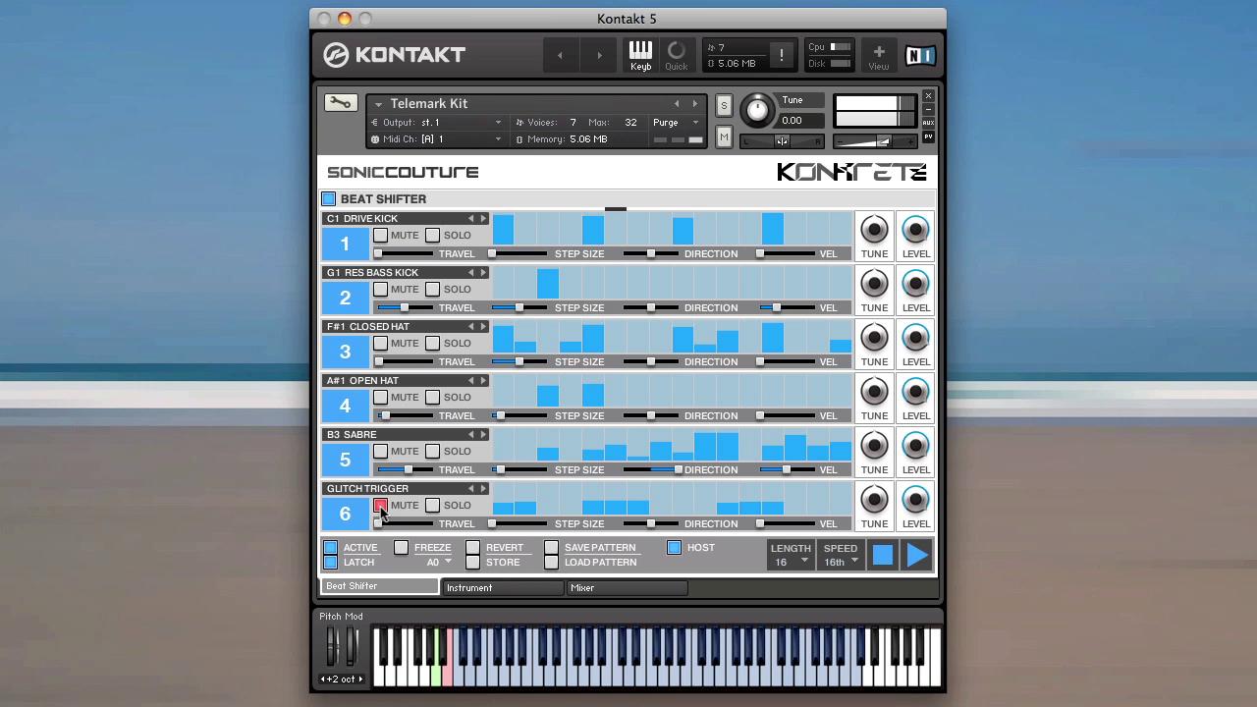
pyautogui.click(476, 589)
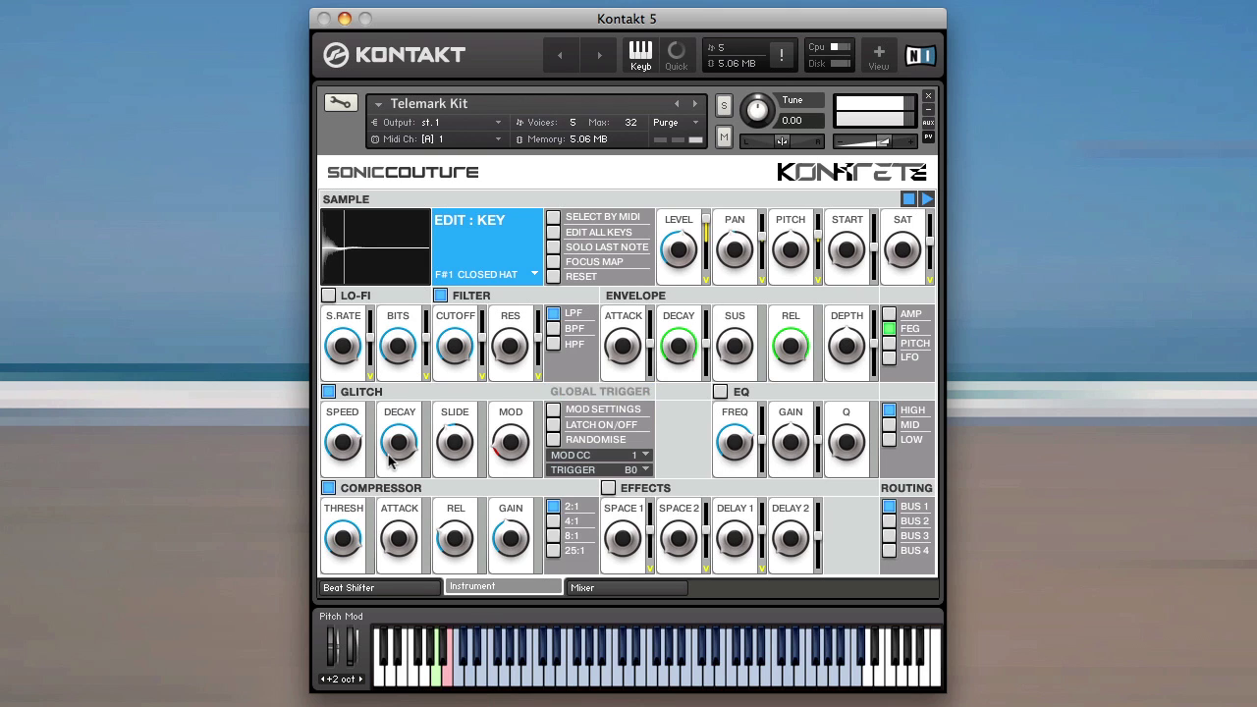
pyautogui.click(420, 589)
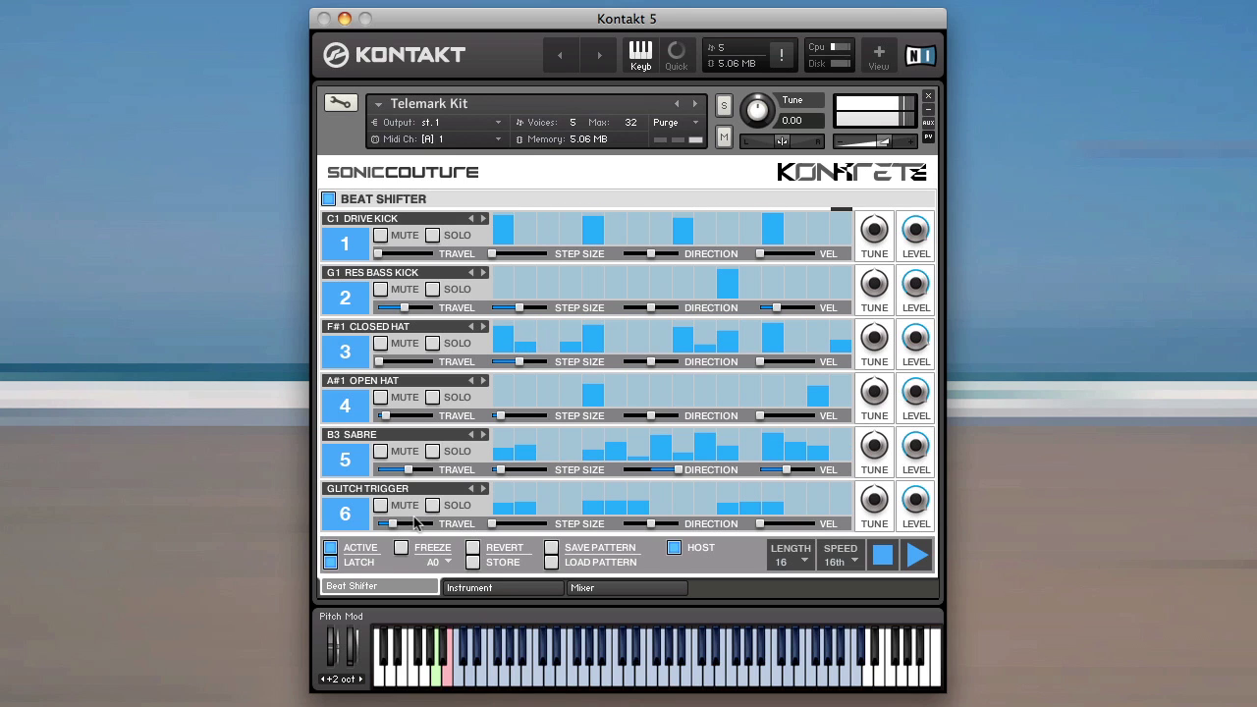
# - Push Glitch Trigger travel much higher and pull Sabre travel down to its minimum
pyautogui.moveTo(379, 523); pyautogui.dragTo(565, 528)
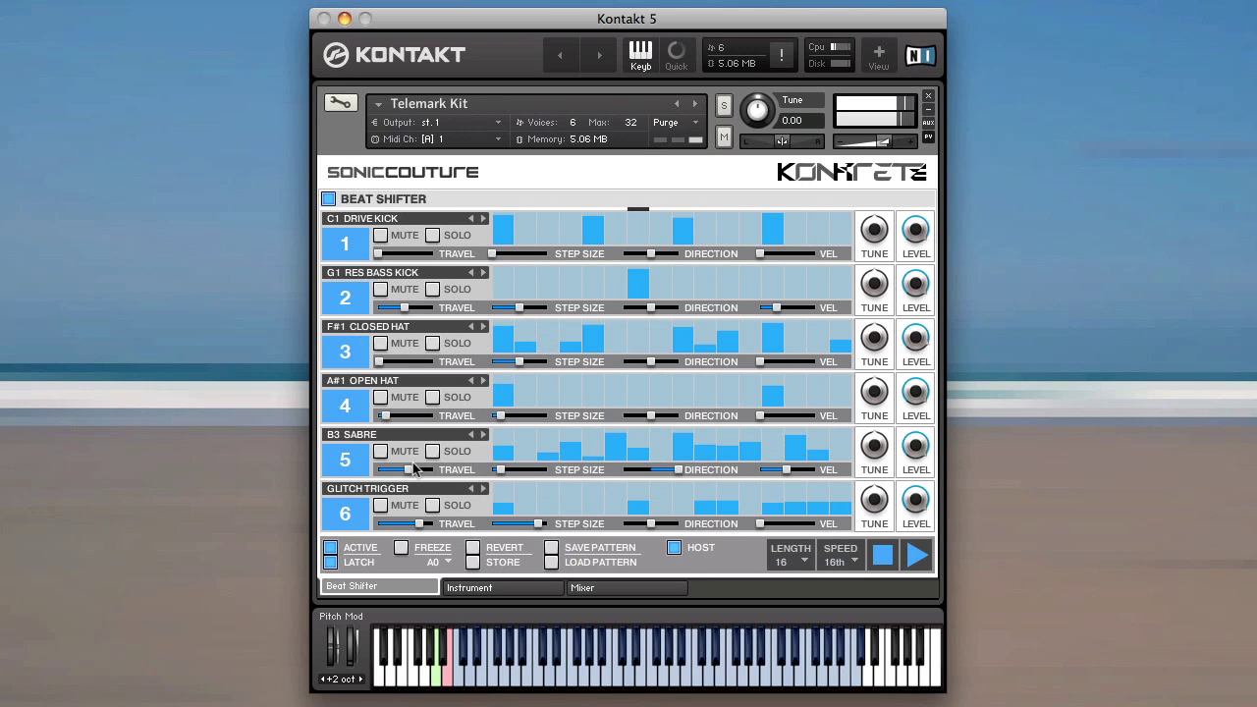
pyautogui.moveTo(408, 470); pyautogui.dragTo(371, 479)
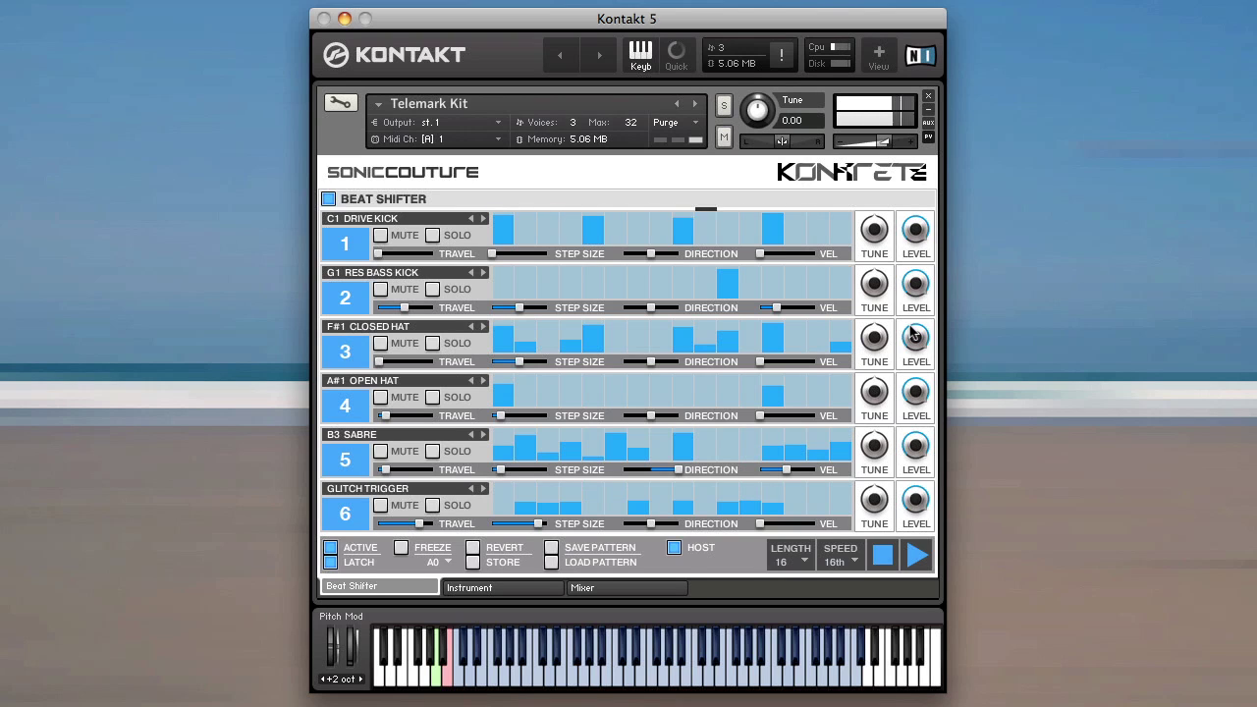
# - Select B3 SABRE for editing and switch on its Glitch with Speed 128D
pyautogui.click(501, 585)
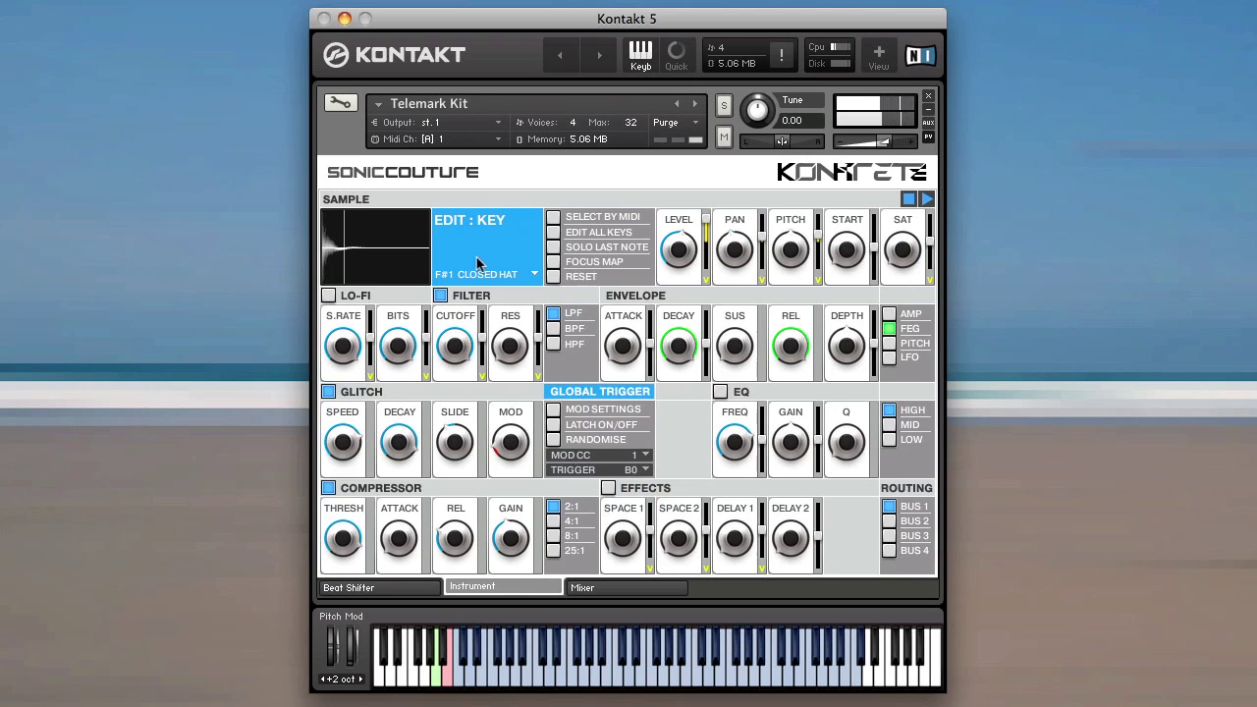
pyautogui.click(470, 276)
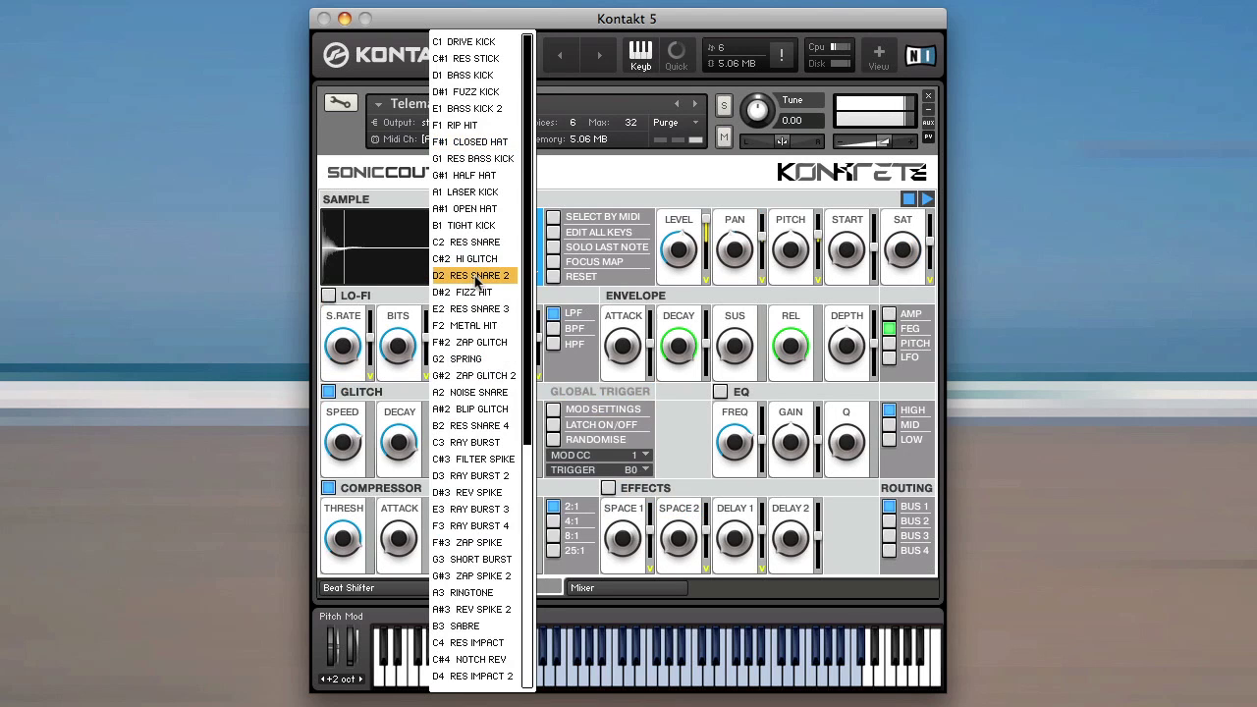
pyautogui.scroll(-2, 476, 282)
pyautogui.scroll(-10, 476, 282)
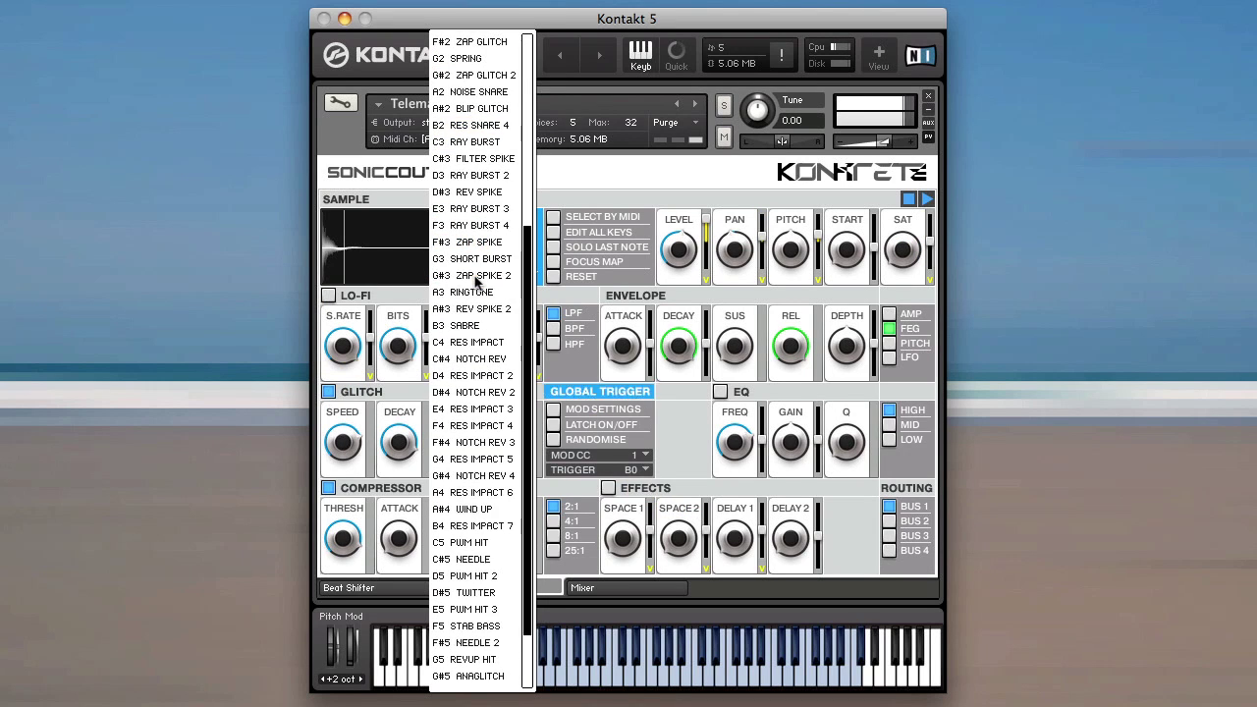
pyautogui.click(465, 325)
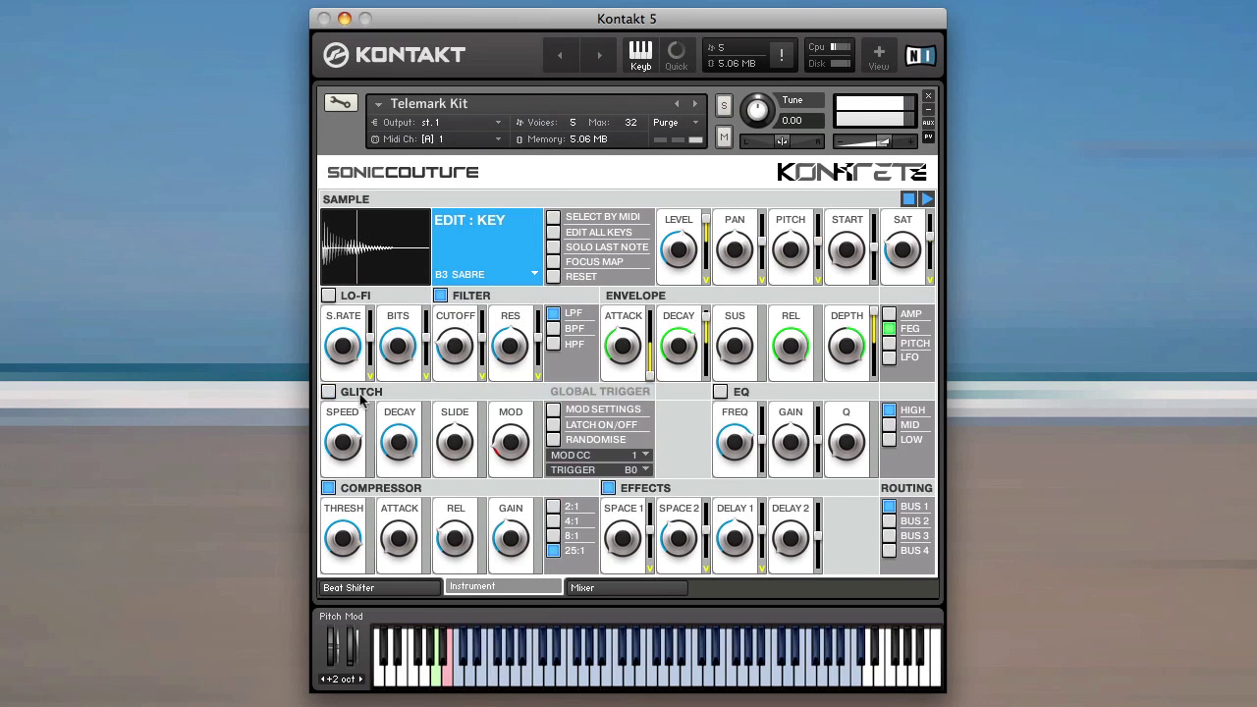
pyautogui.click(329, 390)
pyautogui.moveTo(335, 447); pyautogui.dragTo(335, 474)
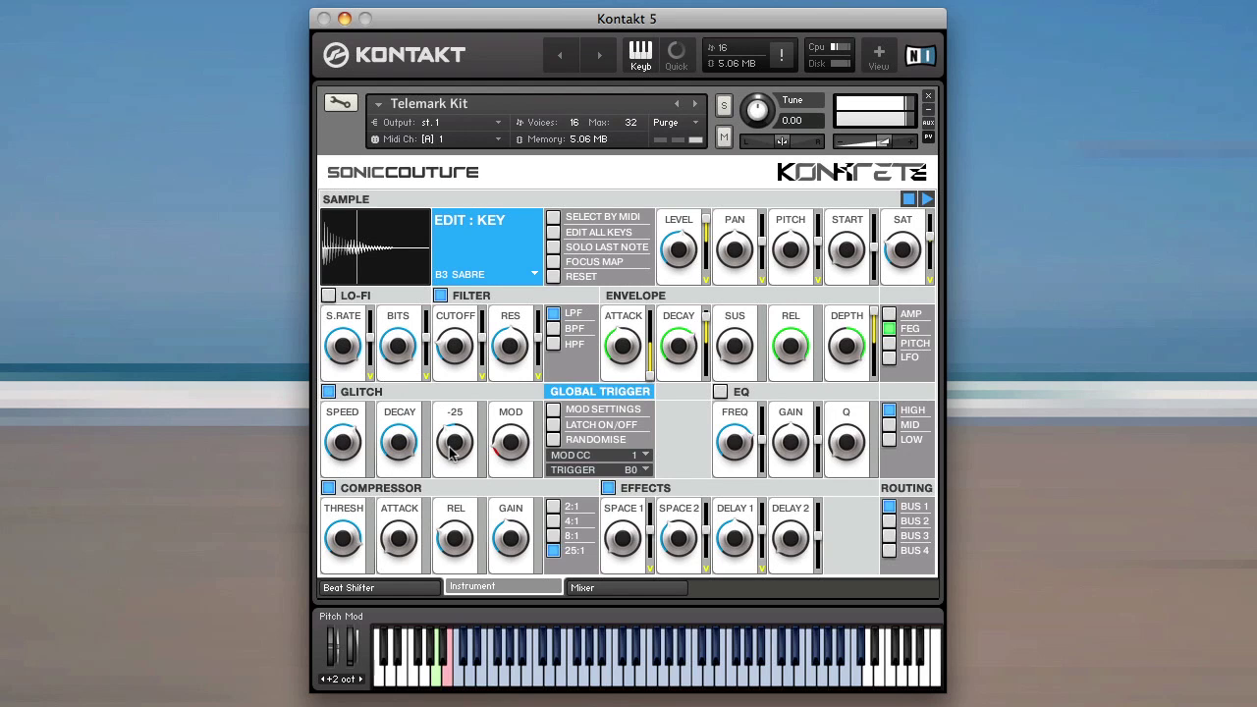
pyautogui.moveTo(345, 442)
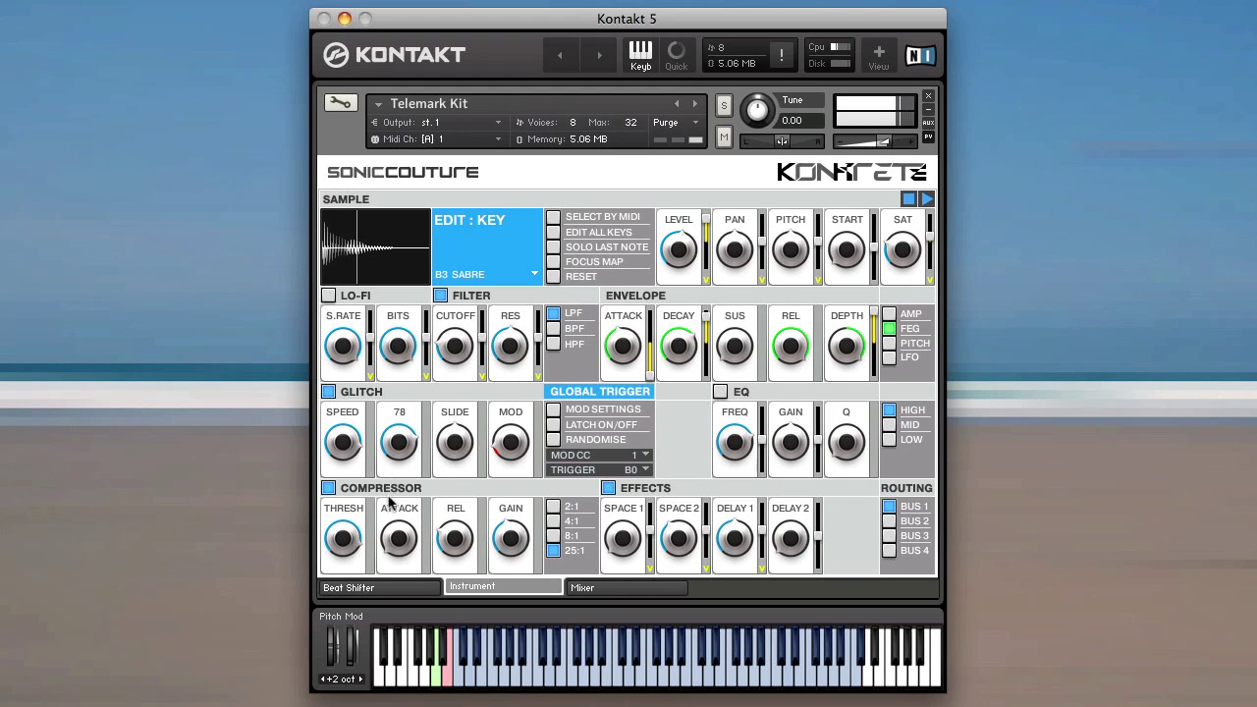
# - Back on the Beat Shifter page, restart playback, enable FREEZE to hold the shifted pattern, then stop
pyautogui.click(394, 589)
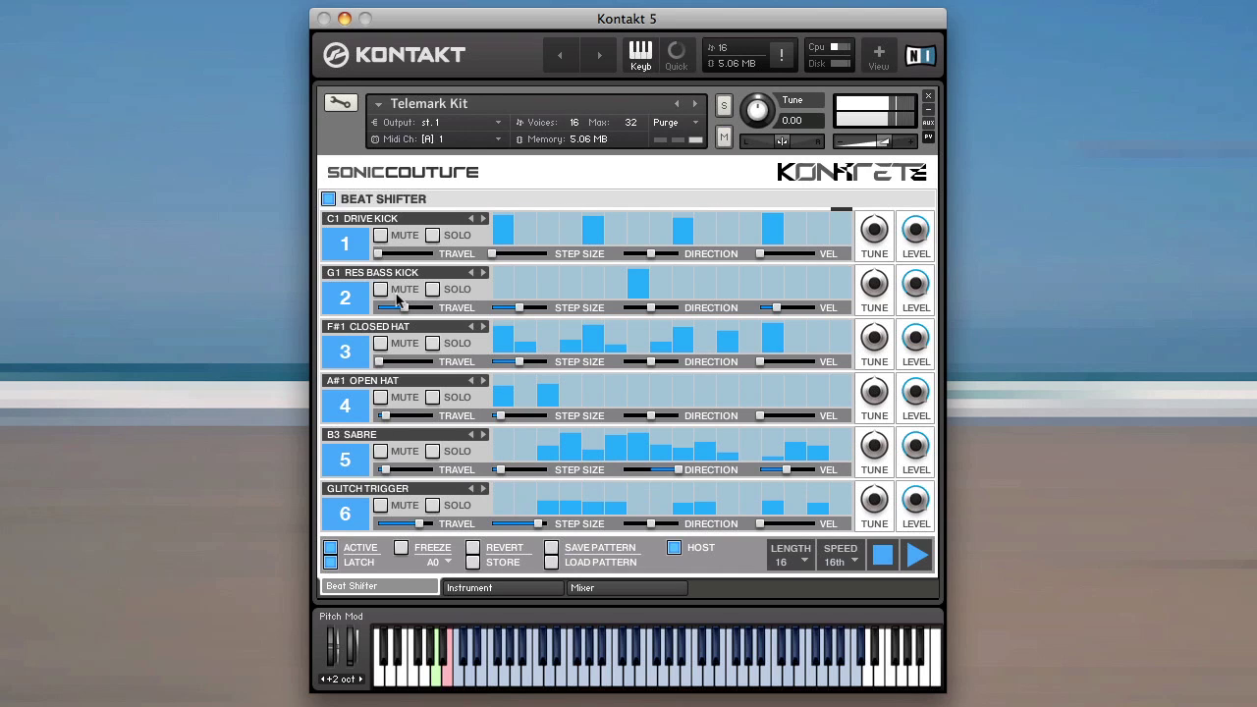
pyautogui.click(882, 555)
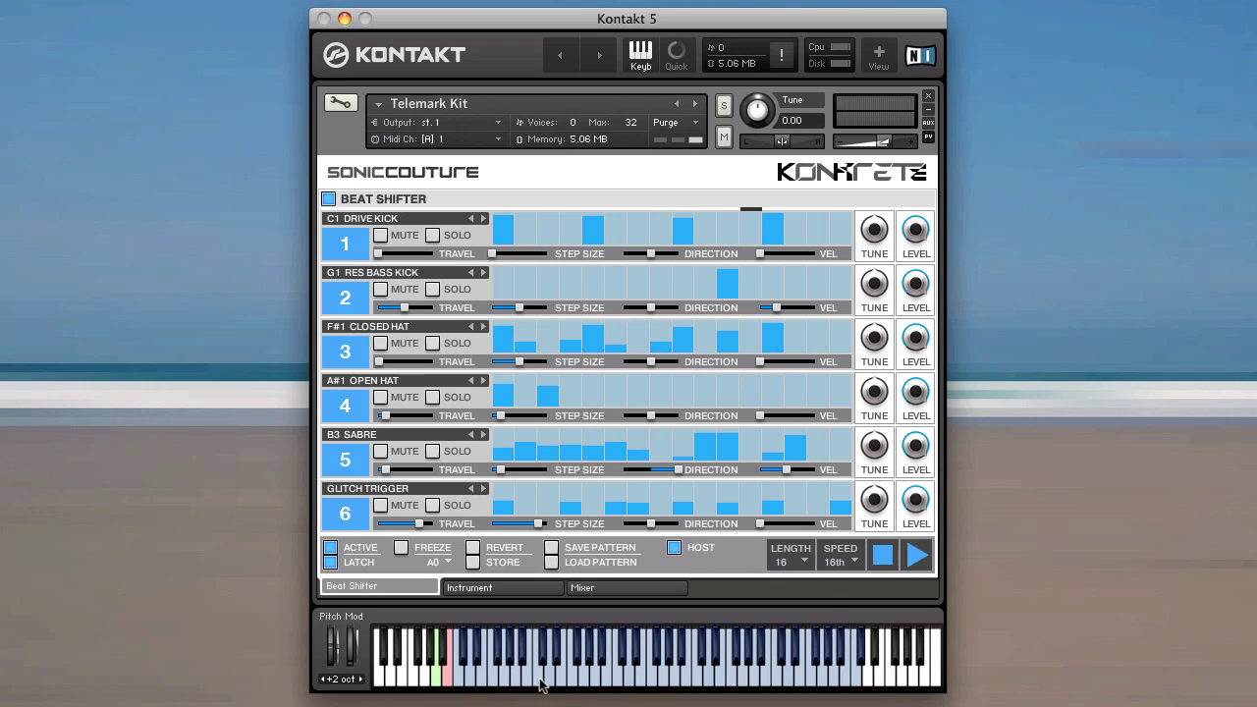
pyautogui.click(918, 556)
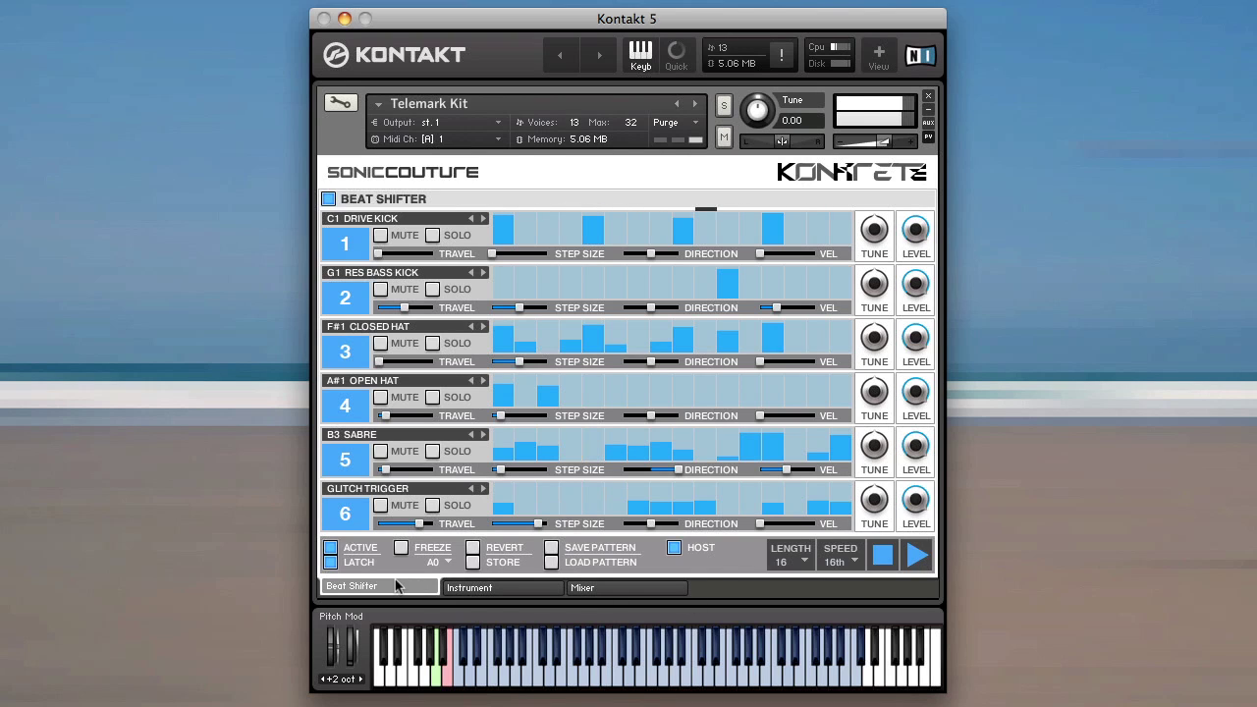
pyautogui.click(401, 548)
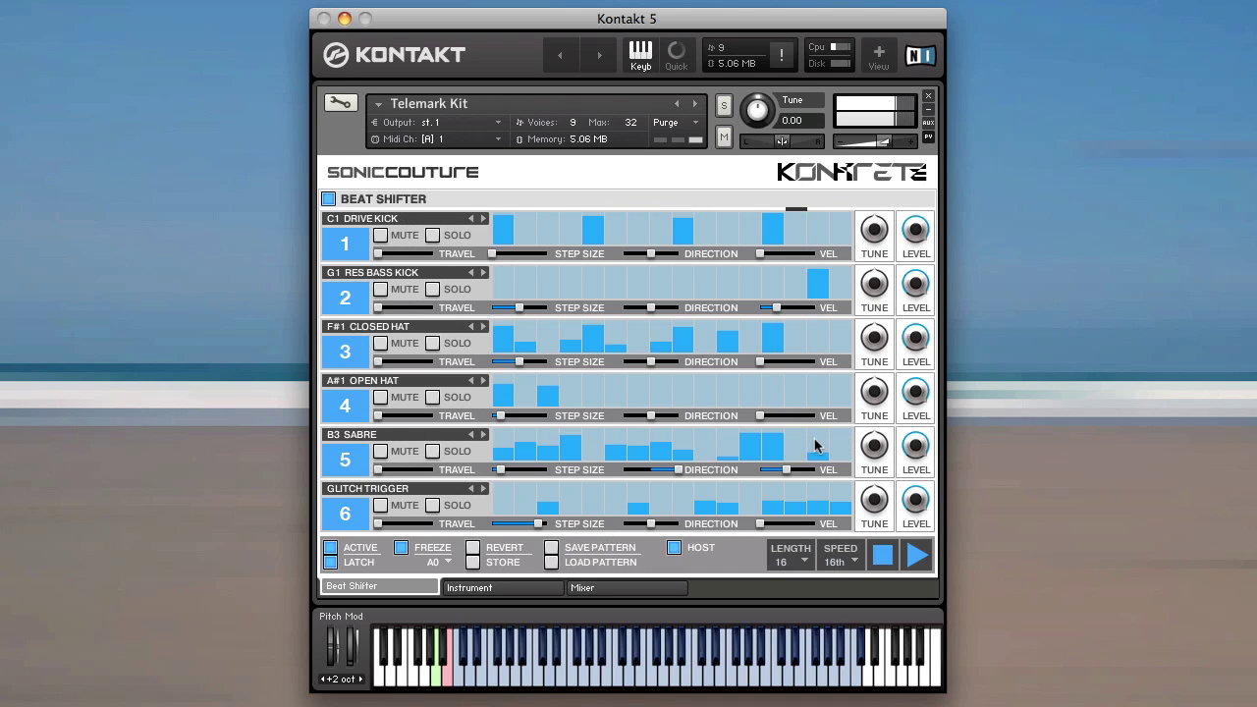
pyautogui.click(882, 555)
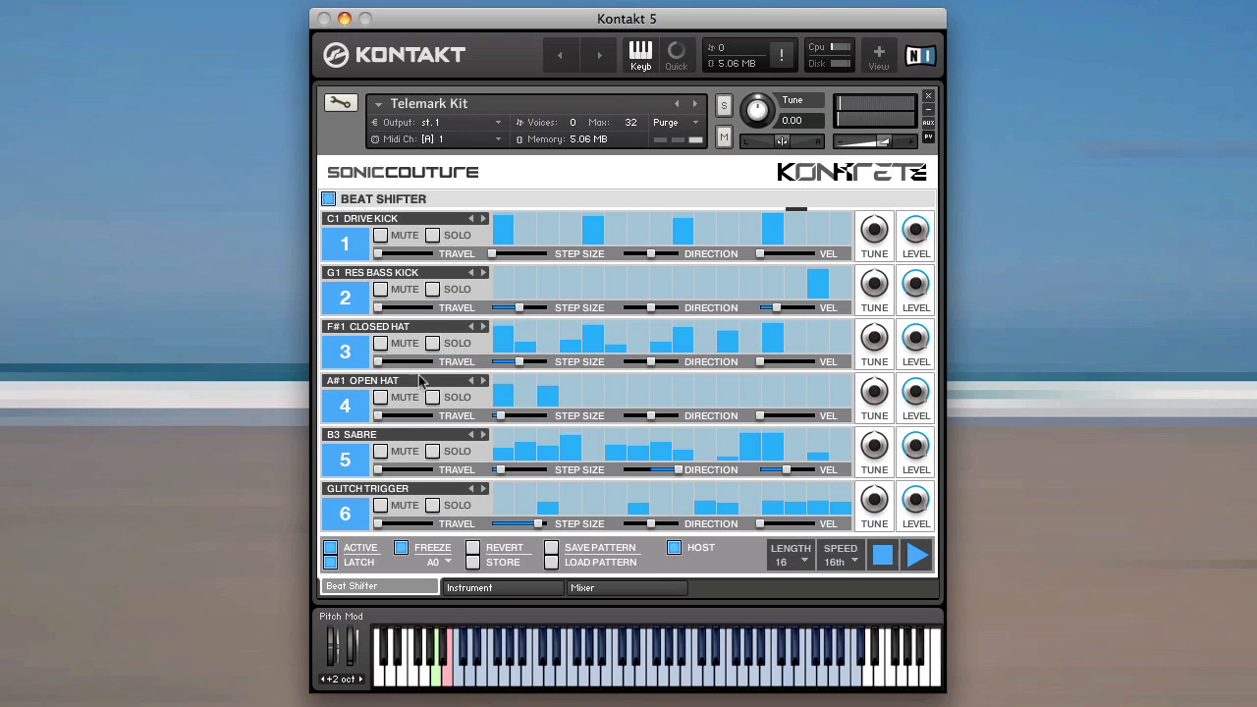
pyautogui.click(550, 550)
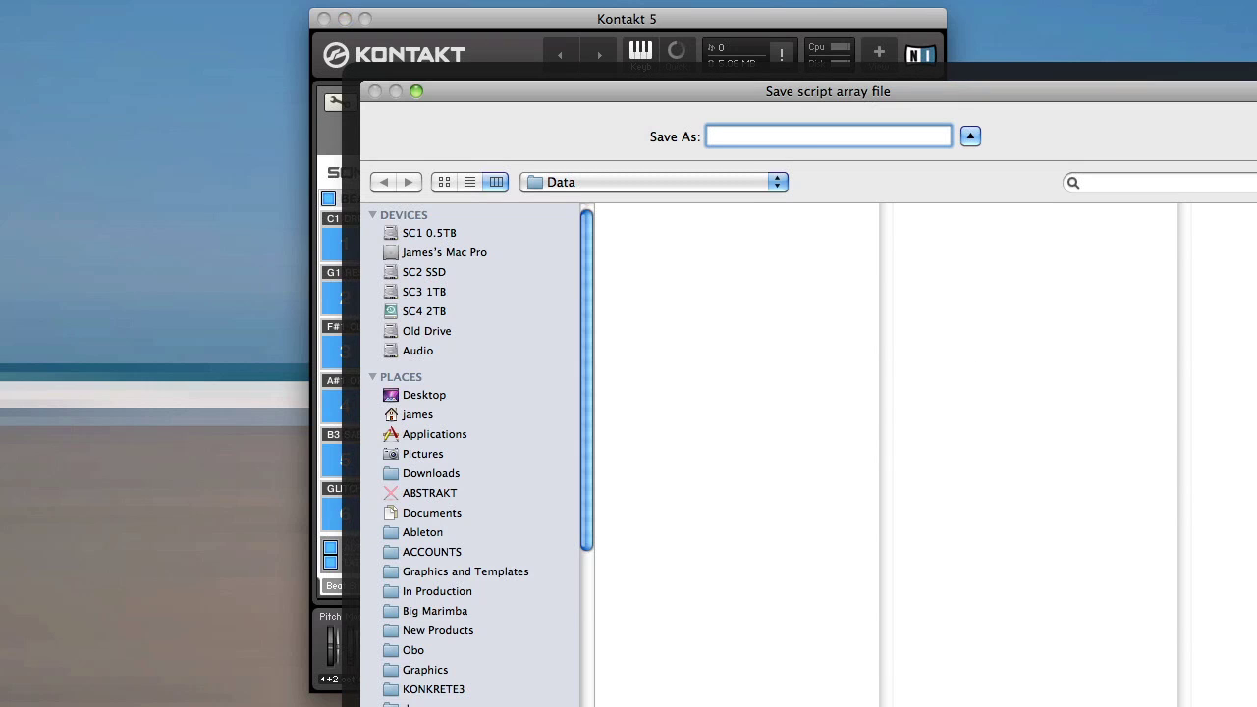
pyautogui.press('Escape')
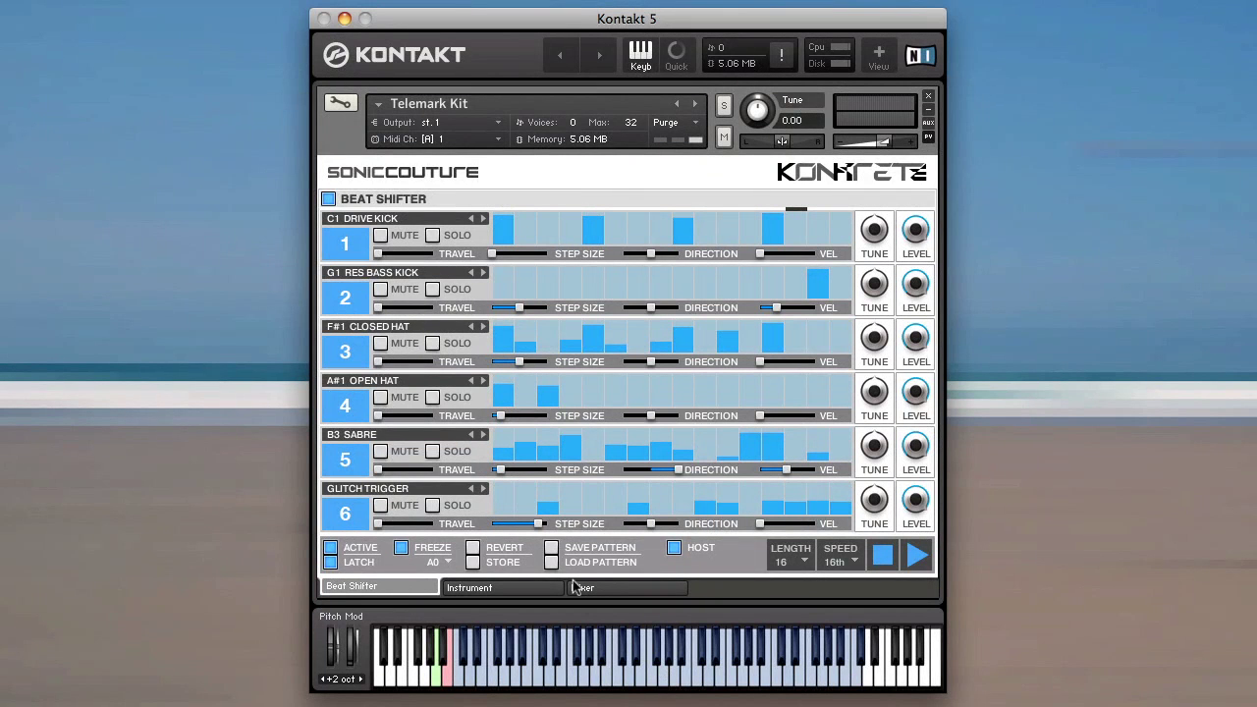